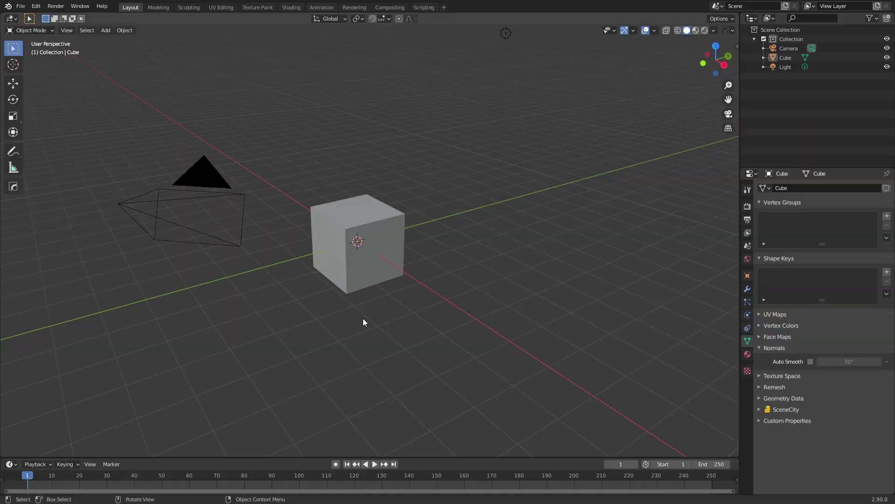
# Add a cylinder mesh at the cube and stretch its geometry along Z into a tall column.
pyautogui.hotkey('shift', 'a')
pyautogui.moveTo(277, 310)
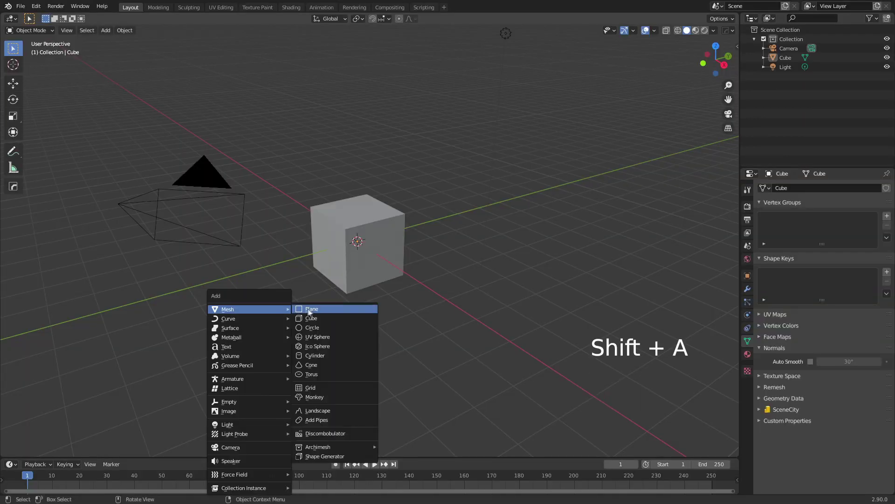
pyautogui.click(328, 355)
pyautogui.press('Tab')
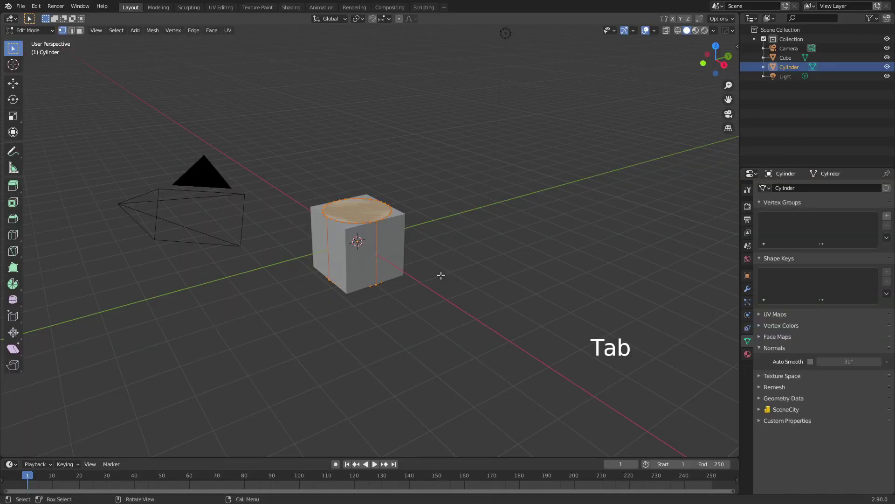
pyautogui.press('s')
pyautogui.press('z')
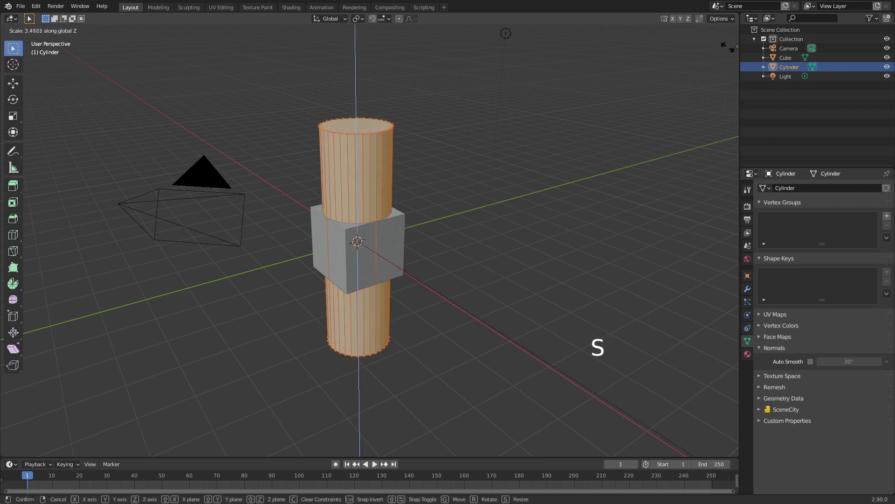
pyautogui.click(306, 279)
pyautogui.moveTo(306, 278); pyautogui.dragTo(364, 246, button='middle')
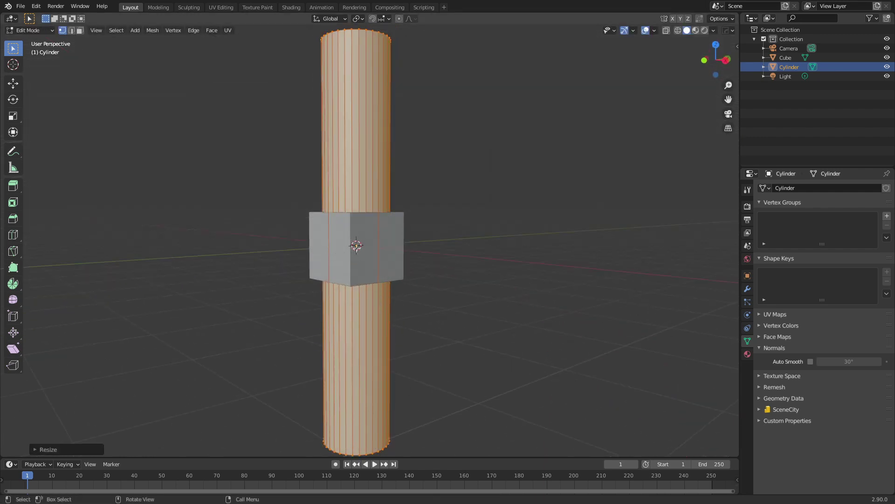
# Move the column's geometry up along Z until only its lower end remains inside the cube.
pyautogui.press('g')
pyautogui.press('z')
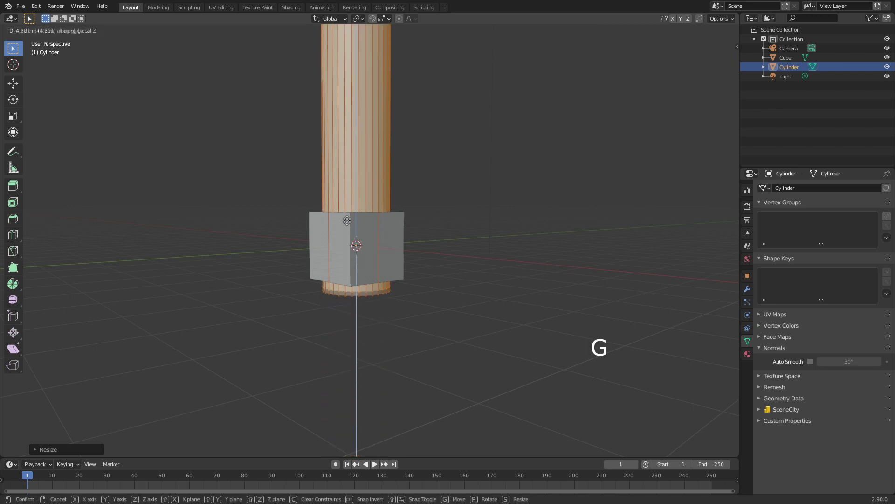
pyautogui.click(348, 205)
pyautogui.moveTo(348, 205); pyautogui.dragTo(378, 298, button='middle')
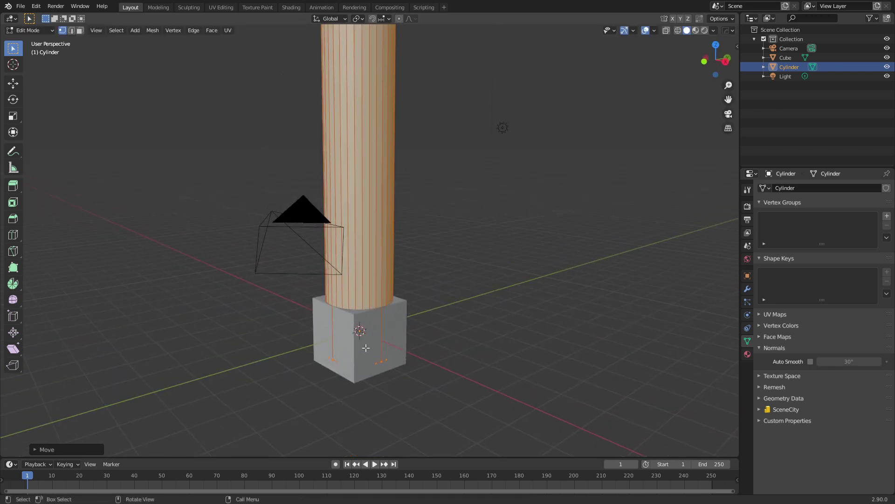
# Scale the column down in X and Y only, keeping its height, to make a thin rod.
pyautogui.press('s')
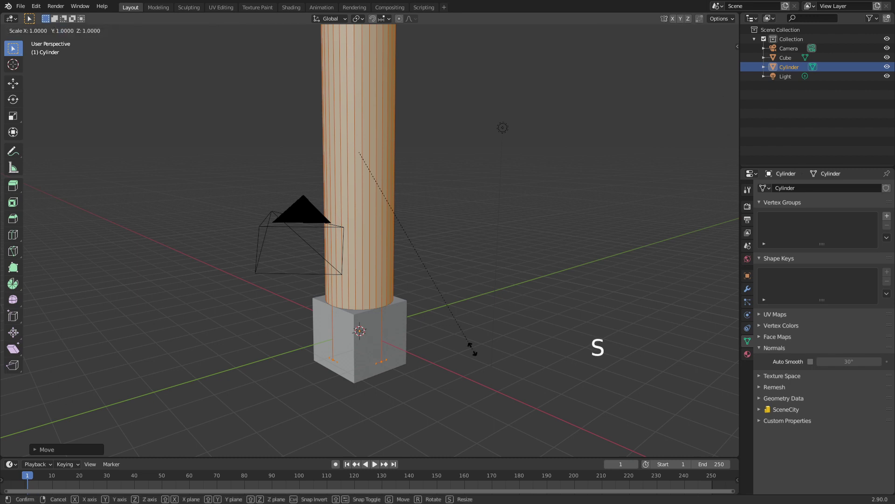
pyautogui.press('shift')
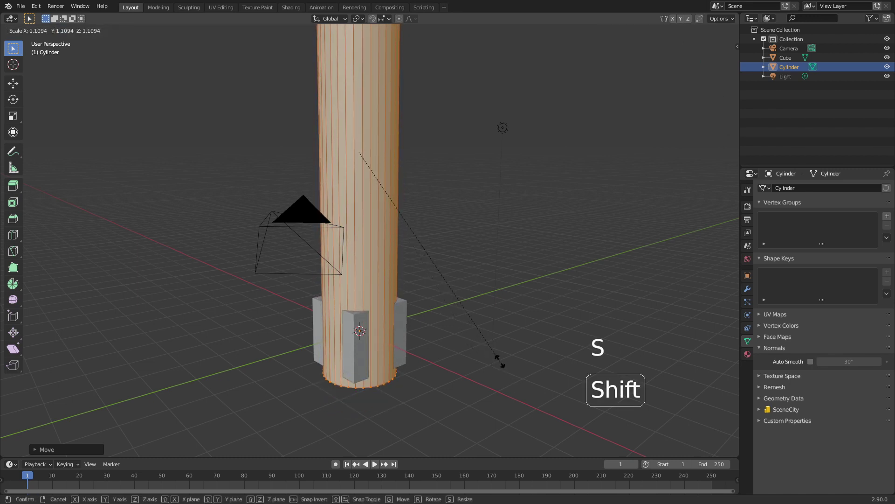
pyautogui.hotkey('shift', 'z')
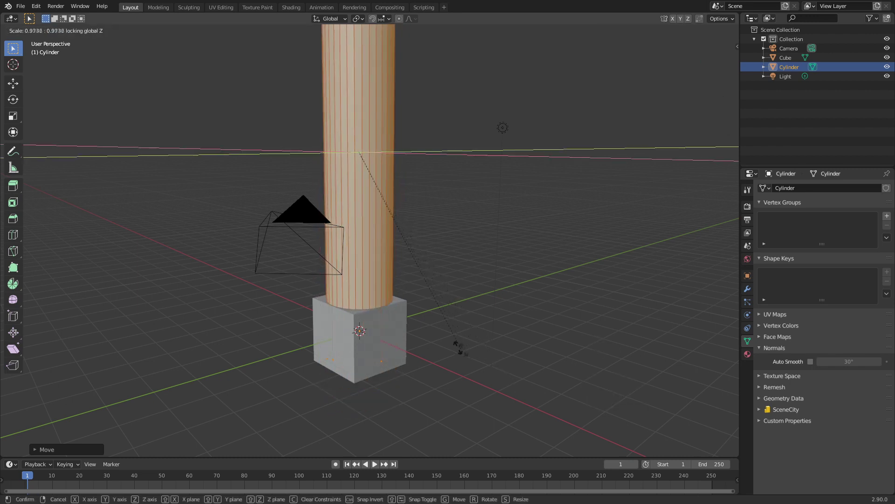
pyautogui.click(360, 212)
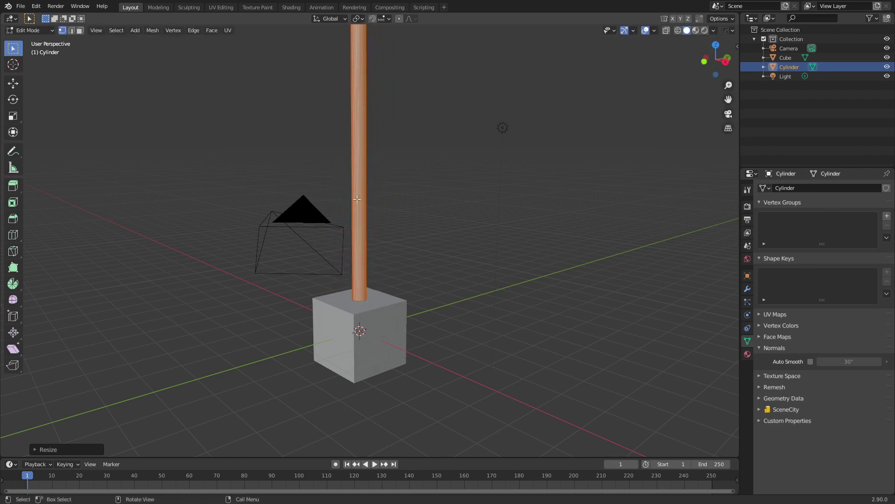
# In Object Mode, rotate the rod by -90 degrees about the X axis so it lies horizontally.
pyautogui.moveTo(360, 212); pyautogui.dragTo(351, 243, button='middle')
pyautogui.press('Tab')
pyautogui.write('rx')
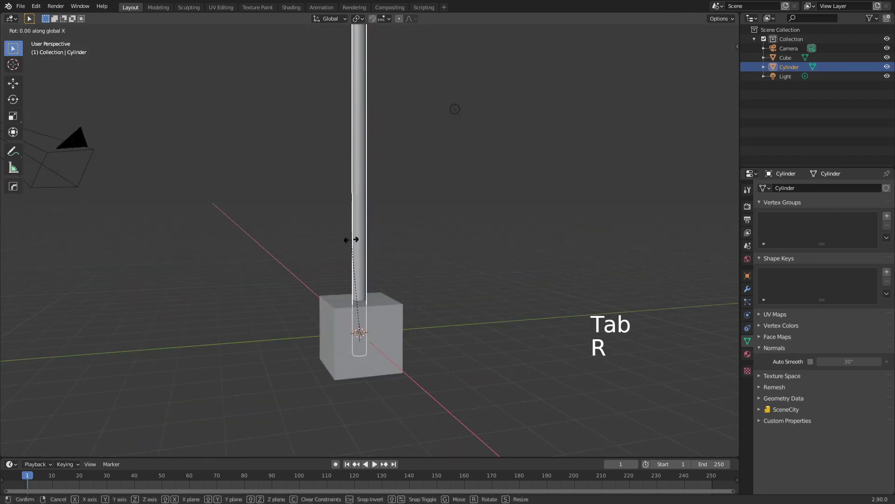
pyautogui.write('90')
pyautogui.press('-')
pyautogui.press('Return')
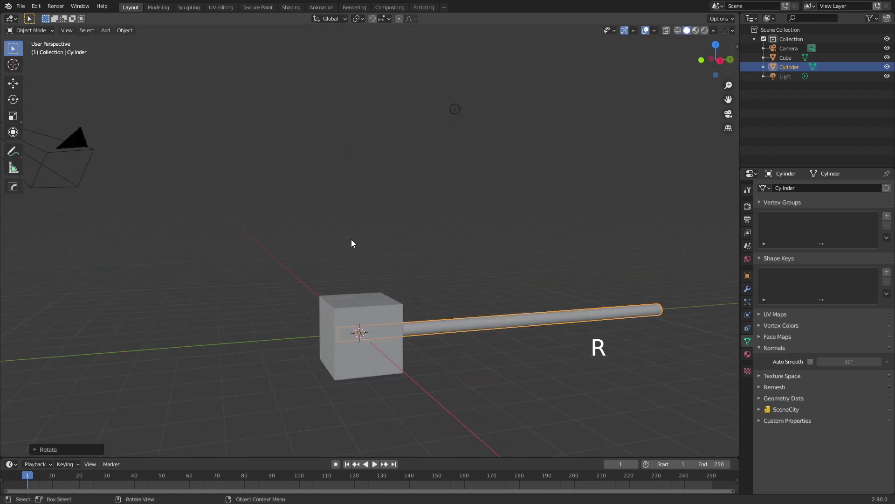
# In top view, move the rod away from the cube to the camera side and rotate it to point clear of the cube.
pyautogui.press('KP_7')
pyautogui.press('g')
pyautogui.click(425, 324)
pyautogui.press('r')
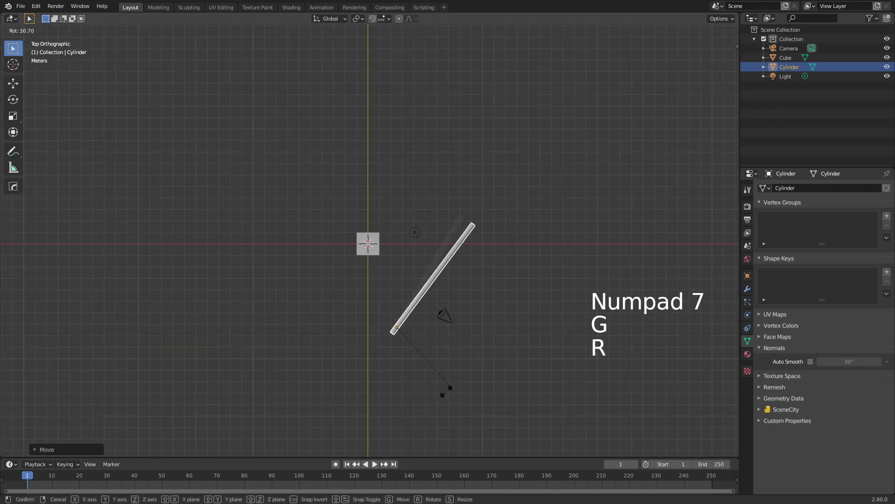
pyautogui.click(419, 411)
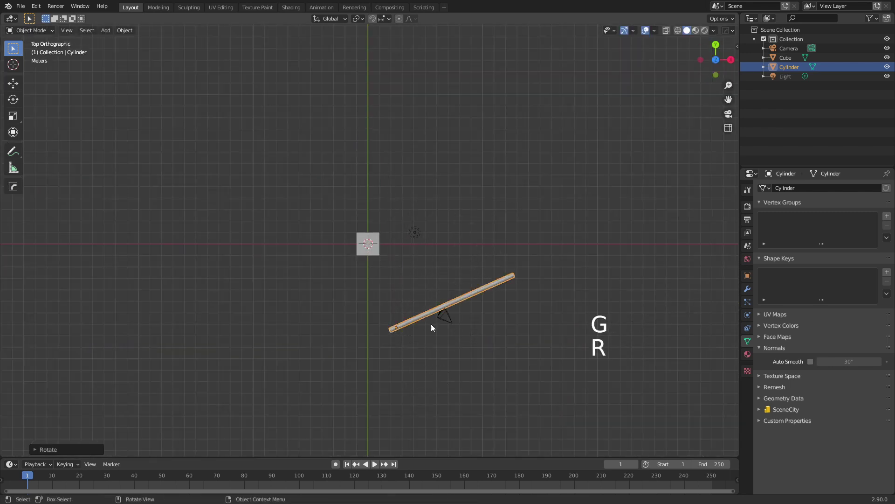
# Insert a Rotation keyframe for the rod at frame 10.
pyautogui.scroll(5, 429, 337)
pyautogui.click(51, 475)
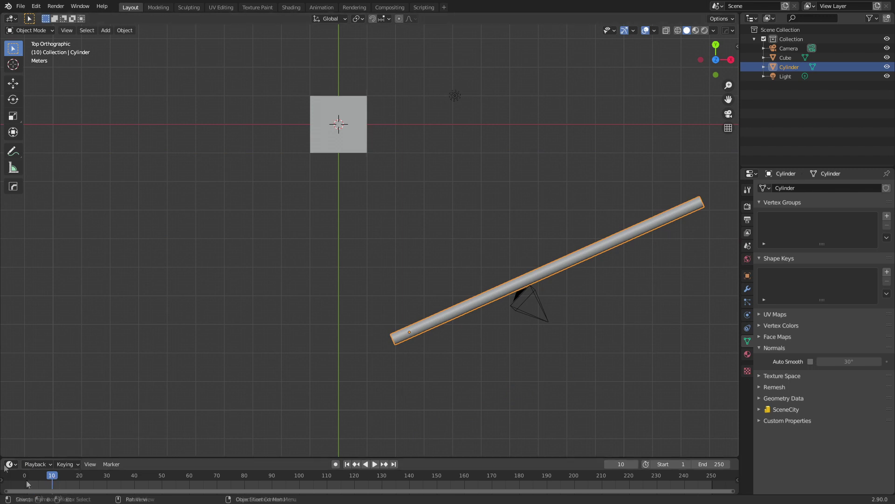
pyautogui.keyDown('shift'); pyautogui.moveTo(472, 218); pyautogui.dragTo(431, 234, button='middle'); pyautogui.keyUp('shift')
pyautogui.press('i')
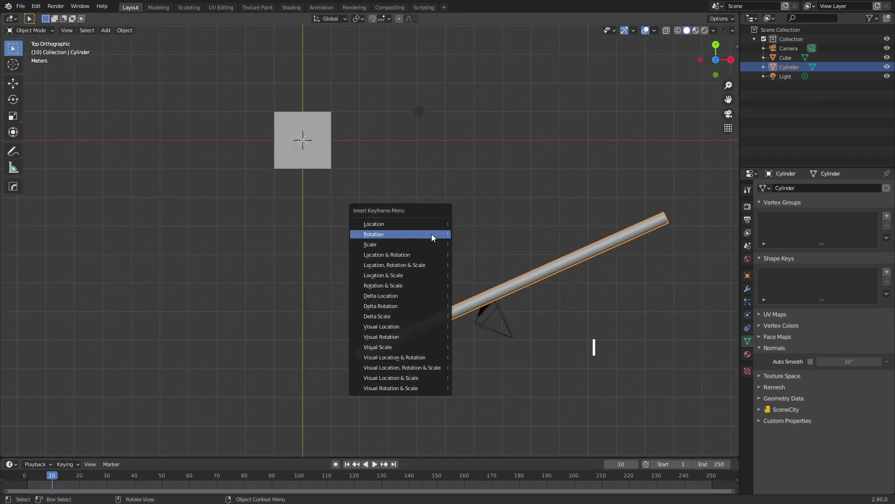
pyautogui.click(432, 234)
# At frame 40, rotate and reposition the rod so it cuts diagonally through the corner of the cube.
pyautogui.moveTo(86, 479); pyautogui.dragTo(135, 481)
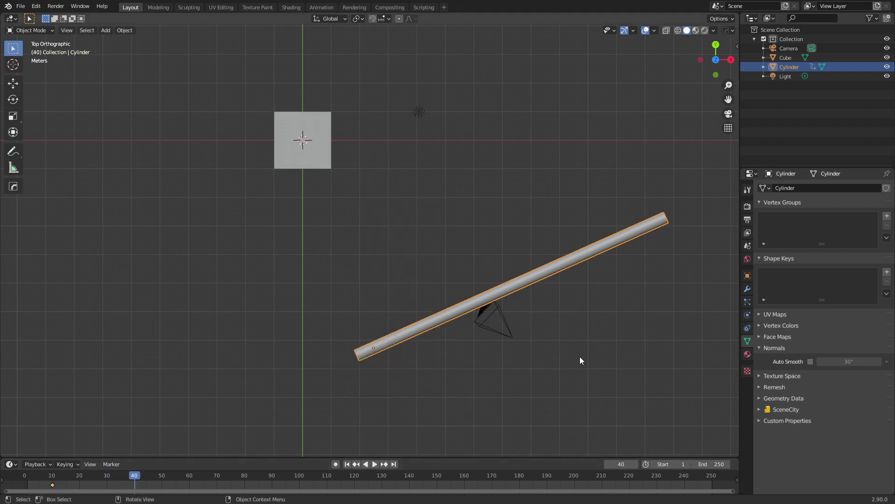
pyautogui.press('r')
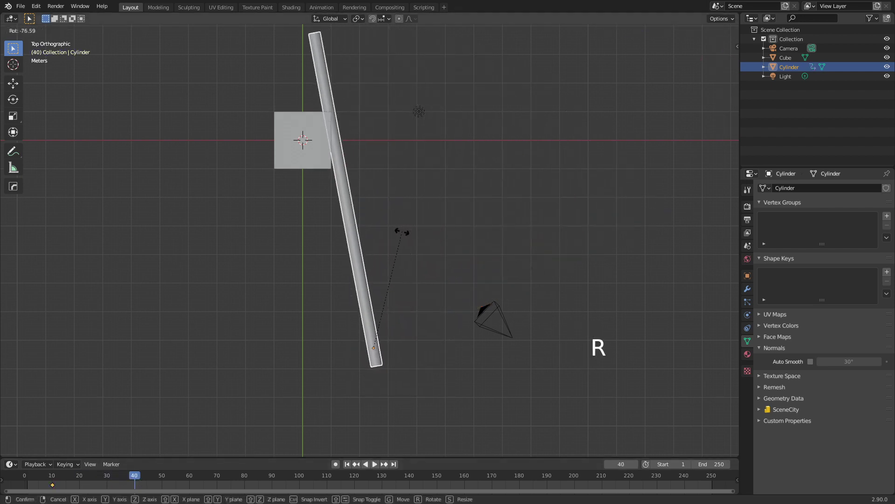
pyautogui.click(403, 231)
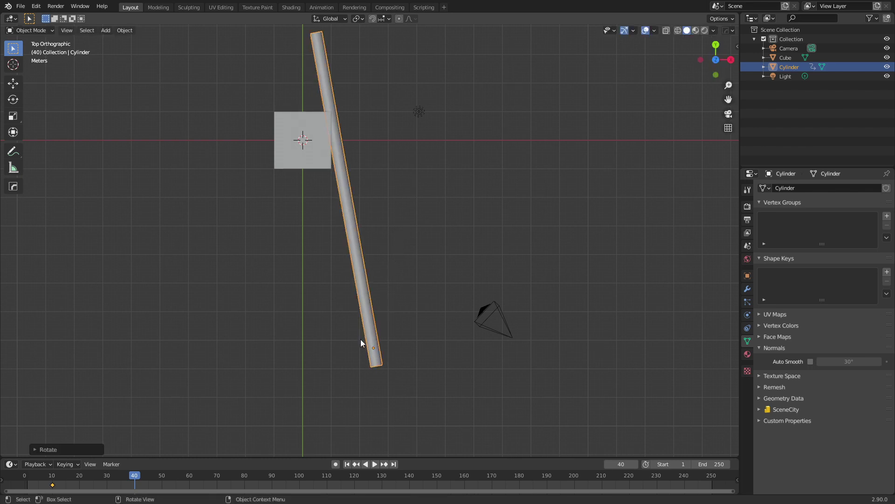
pyautogui.press('g')
pyautogui.click(438, 314)
pyautogui.press('r')
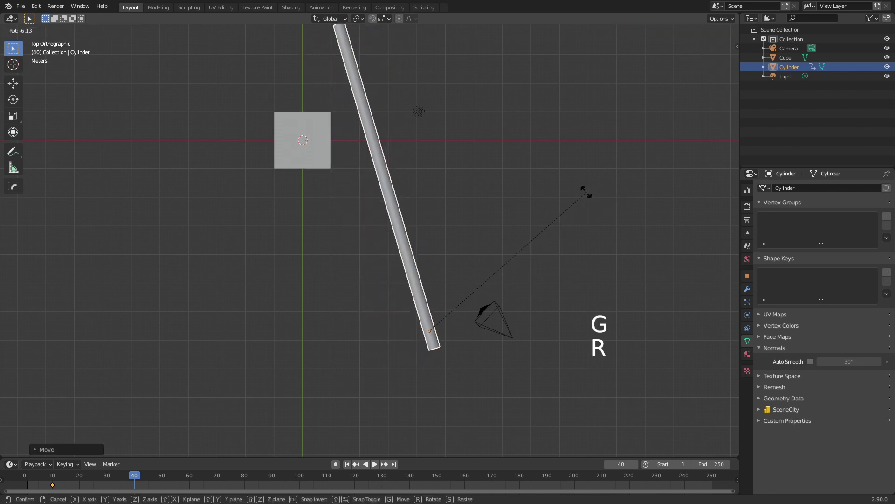
pyautogui.click(536, 200)
# Insert a Rotation keyframe for the rod's swung pose at frame 40.
pyautogui.keyDown('shift'); pyautogui.moveTo(536, 199); pyautogui.dragTo(513, 236, button='middle'); pyautogui.keyUp('shift')
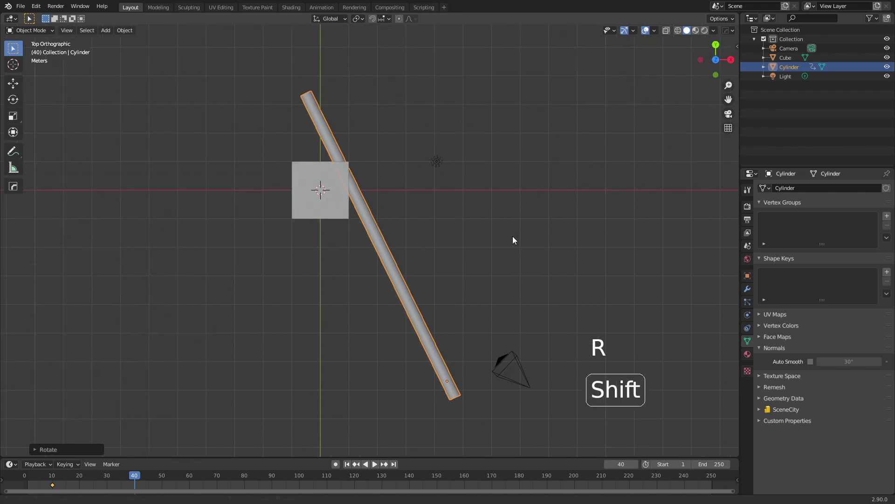
pyautogui.press('i')
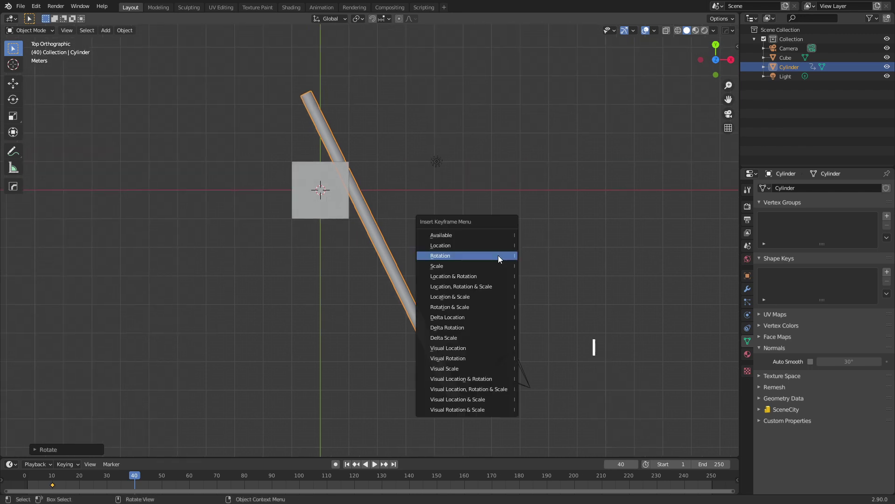
pyautogui.click(498, 256)
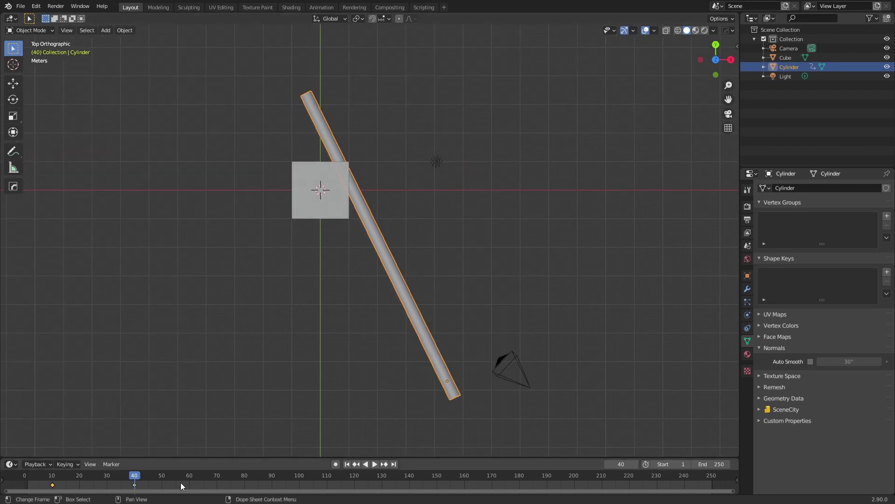
# Return to frame 5, select the cube and subdivide its entire mesh four times.
pyautogui.moveTo(136, 477); pyautogui.dragTo(38, 482)
pyautogui.moveTo(261, 335); pyautogui.dragTo(399, 273, button='middle')
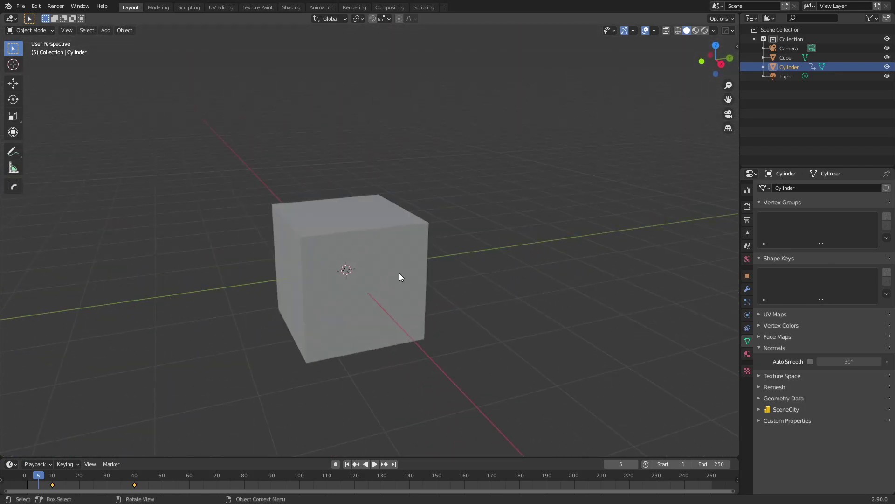
pyautogui.click(399, 272)
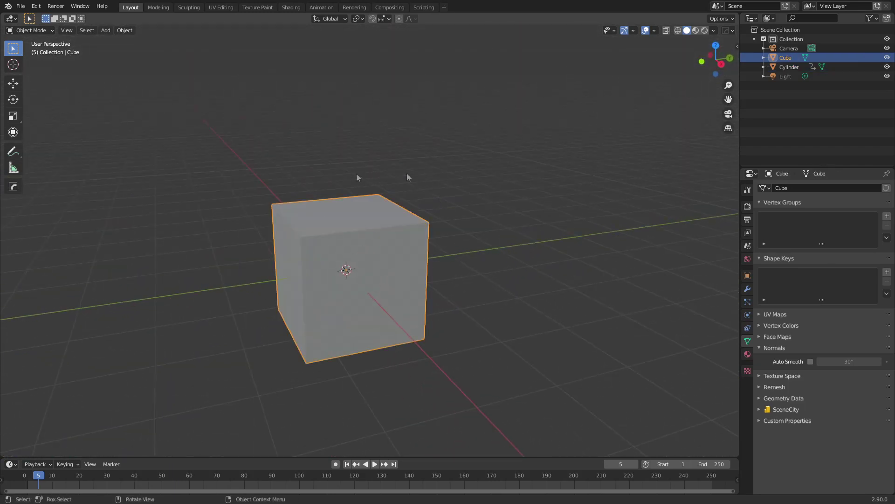
pyautogui.press('Tab')
pyautogui.rightClick(410, 290)
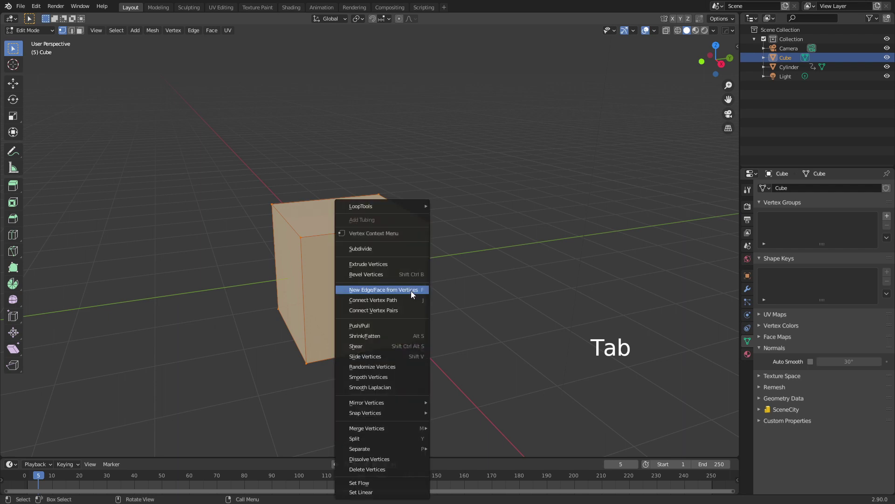
pyautogui.click(388, 246)
pyautogui.rightClick(388, 245)
pyautogui.click(388, 245)
pyautogui.rightClick(388, 245)
pyautogui.click(388, 245)
pyautogui.rightClick(388, 246)
pyautogui.click(387, 245)
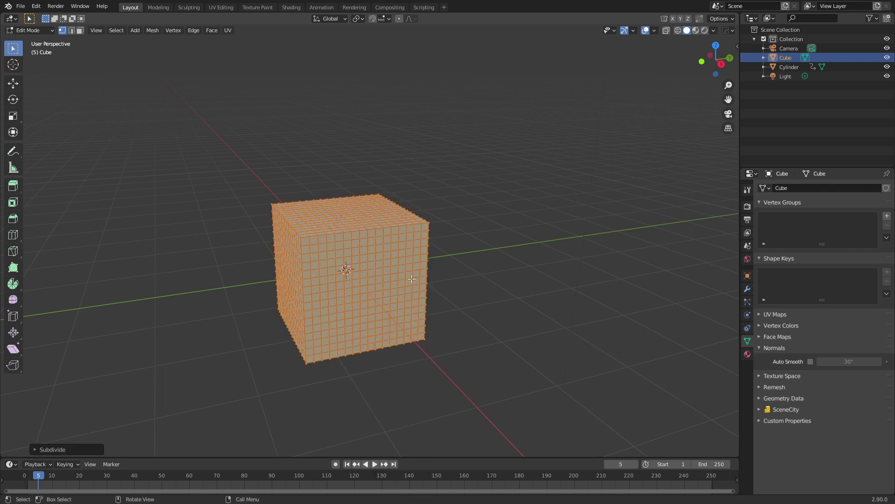
# Go to frame 45 and give the cube a Basis shape key plus a second shape key in Object Mode.
pyautogui.moveTo(85, 478); pyautogui.dragTo(149, 477)
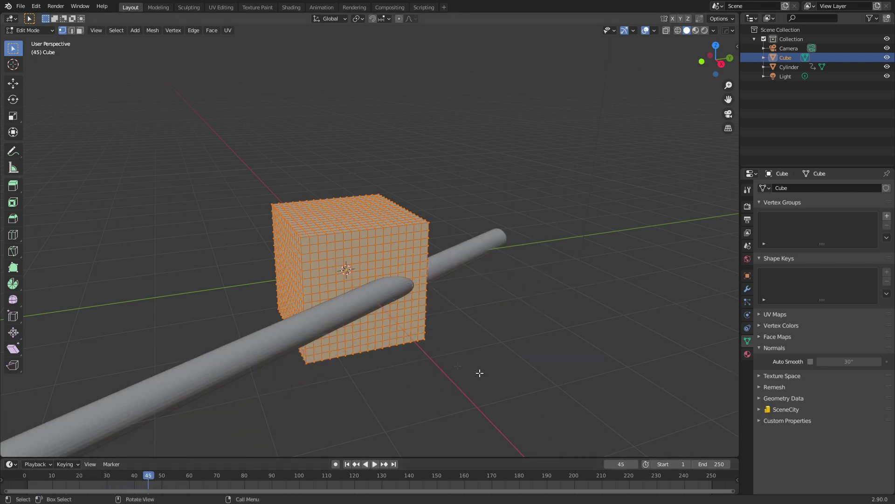
pyautogui.press('Tab')
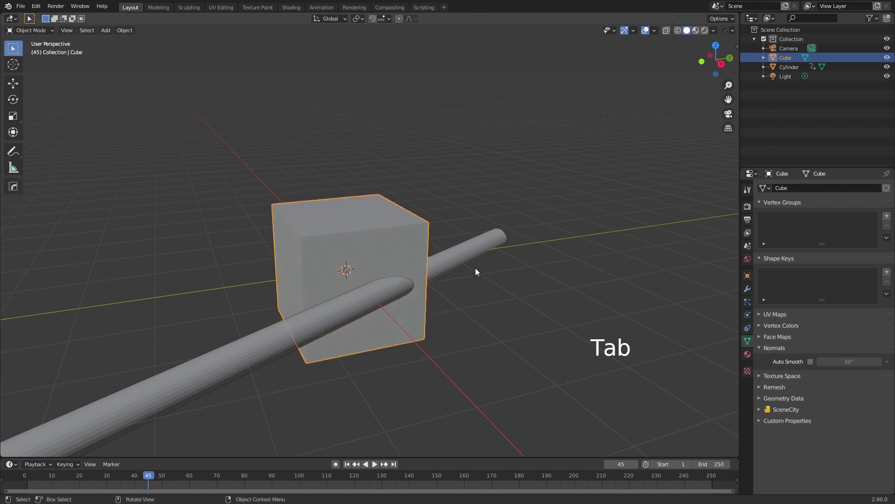
pyautogui.click(887, 272)
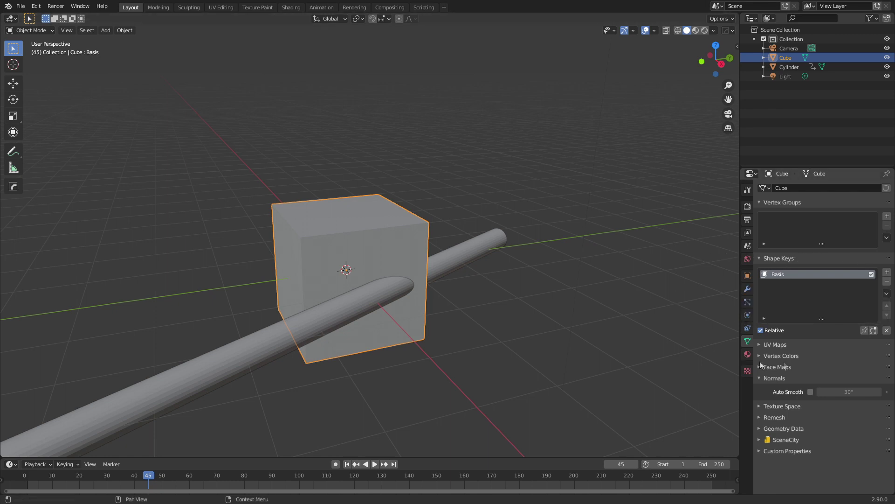
pyautogui.click(887, 273)
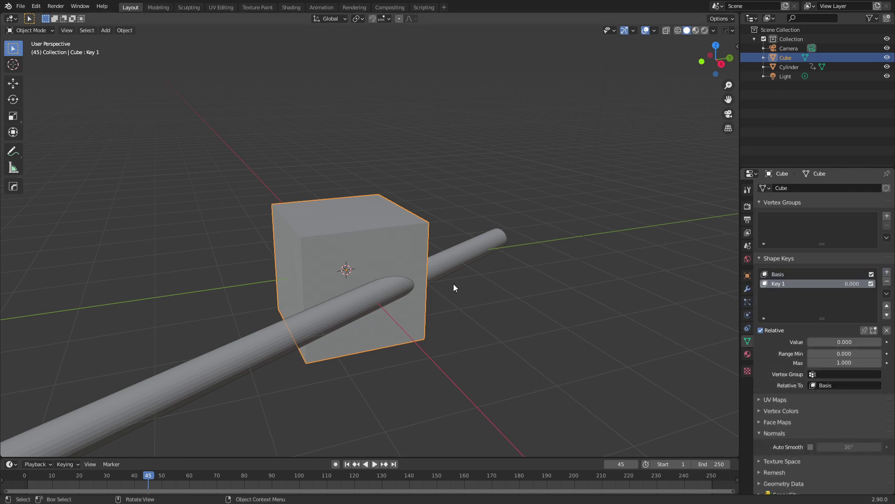
# Pull one vertex on the cube's side edge far outward in the second shape key and raise that key's value to 1.000.
pyautogui.press('Tab')
pyautogui.click(474, 432)
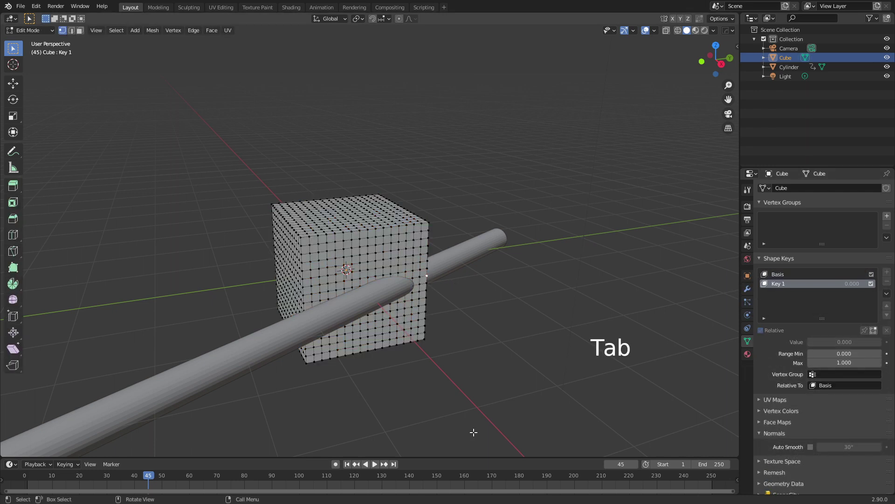
pyautogui.press('g')
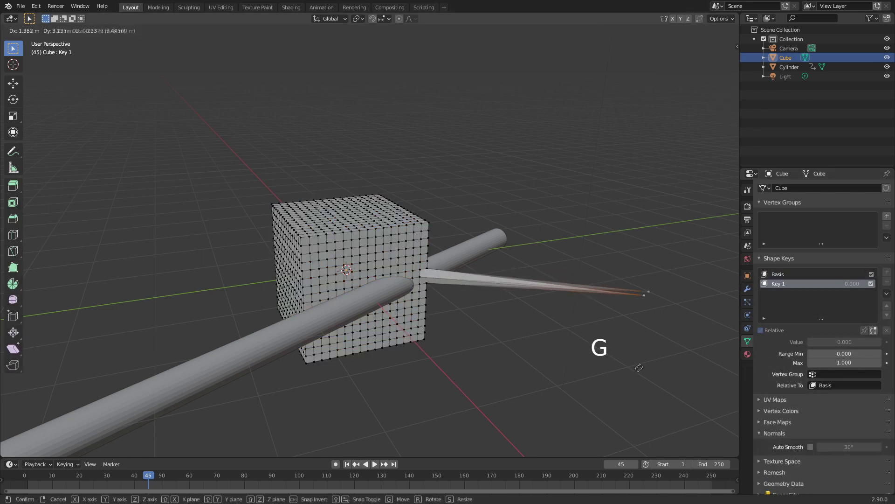
pyautogui.click(607, 382)
pyautogui.press('Tab')
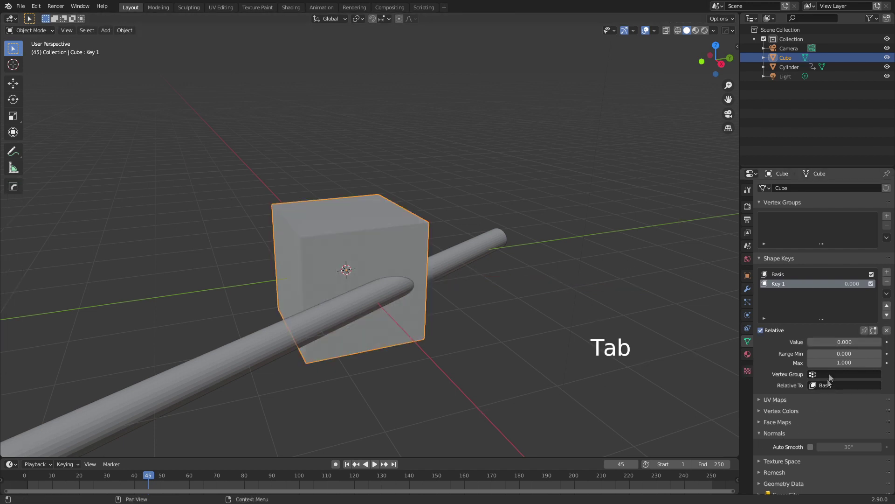
pyautogui.moveTo(821, 343); pyautogui.dragTo(873, 343)
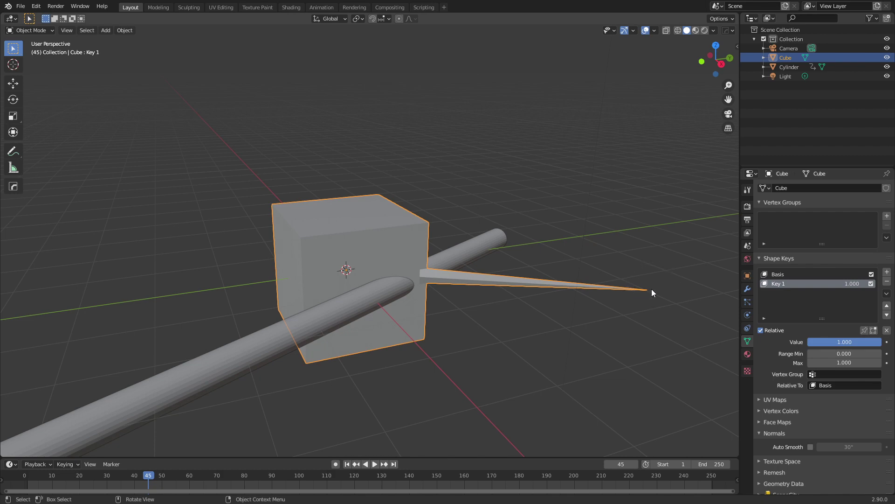
# Undo the outward vertex pull and the value change of the cube's second shape key.
pyautogui.press('Tab')
pyautogui.press('Tab')
pyautogui.hotkey('ctrl', 'z')
pyautogui.hotkey('ctrl', 'z')
pyautogui.hotkey('ctrl', 'z')
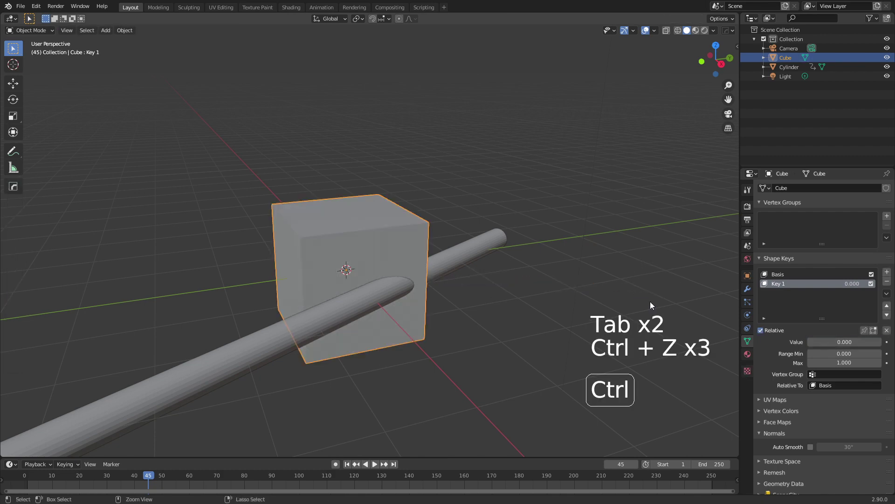
pyautogui.hotkey('ctrl', 'z')
pyautogui.hotkey('ctrl', 'z')
# Enable proportional editing, try moving the cube's side-edge vertex with a reduced influence radius, and cancel the move.
pyautogui.moveTo(495, 303); pyautogui.dragTo(425, 297, button='middle')
pyautogui.scroll(2, 449, 325)
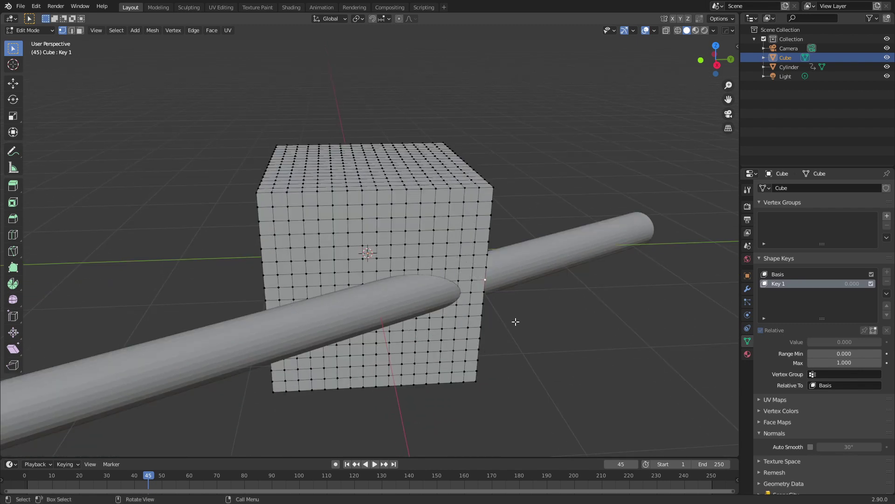
pyautogui.press('o')
pyautogui.press('g')
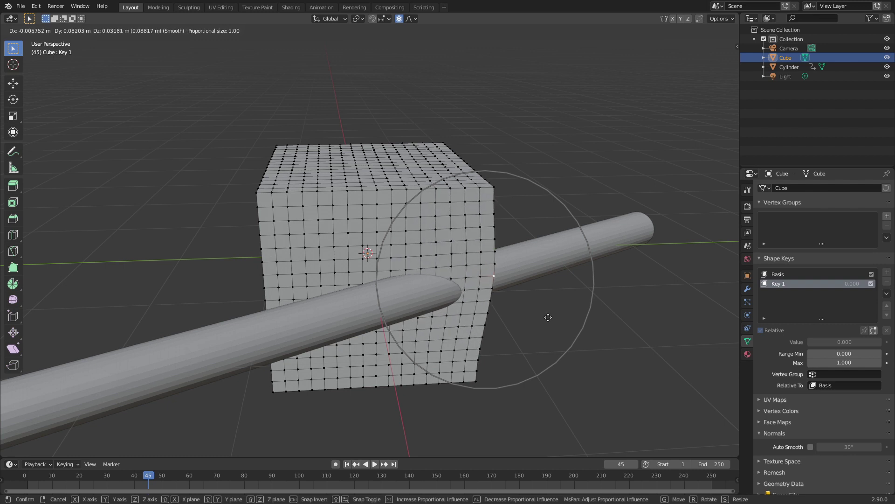
pyautogui.scroll(10, 548, 317)
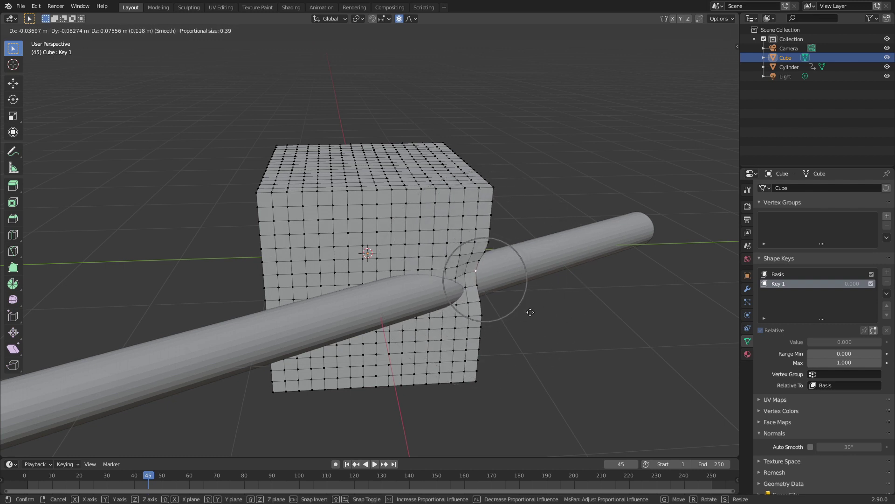
pyautogui.rightClick(530, 312)
# In top wireframe view, move the cube's side-edge vertex inward to the rod's inner side using proportional editing.
pyautogui.press('KP_7')
pyautogui.keyDown('shift'); pyautogui.moveTo(225, 118); pyautogui.dragTo(562, 326, button='middle'); pyautogui.keyUp('shift')
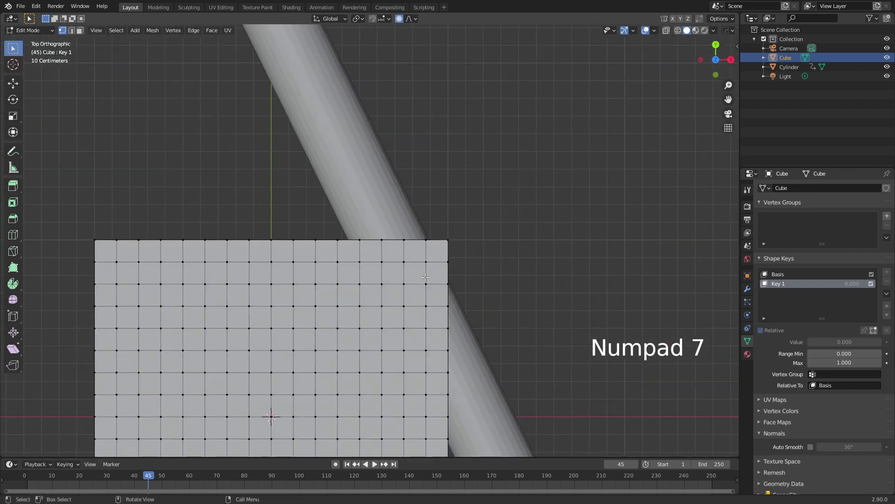
pyautogui.press('z')
pyautogui.press('g')
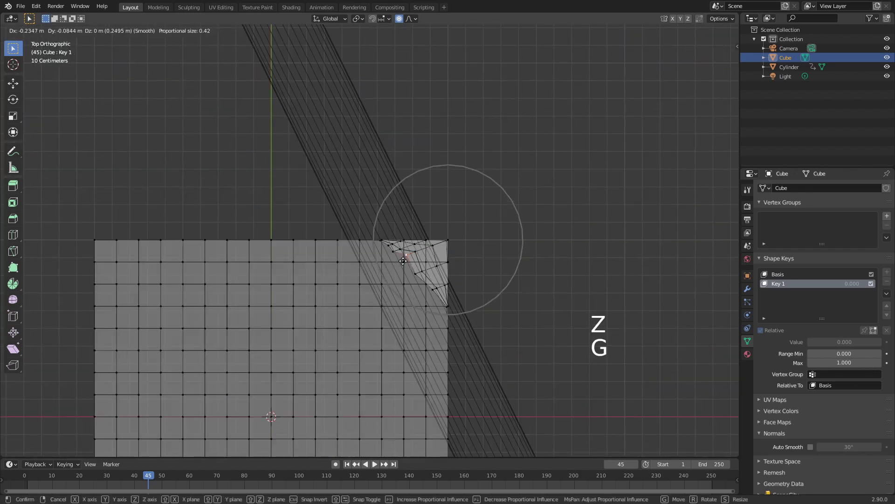
pyautogui.scroll(-2, 382, 282)
pyautogui.click(393, 281)
# Move further cube vertices inward along the rod's inner side with a proportional size of 0.20.
pyautogui.click(372, 248)
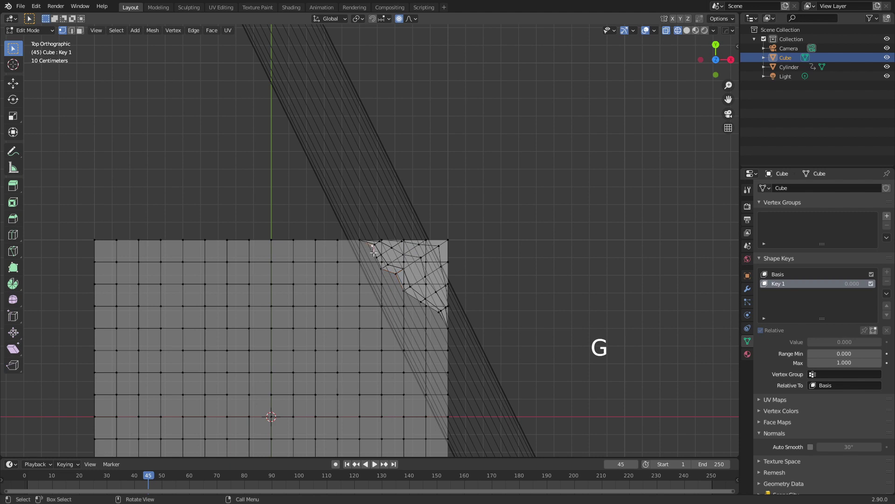
pyautogui.press('g')
pyautogui.scroll(10, 355, 256)
pyautogui.press('g')
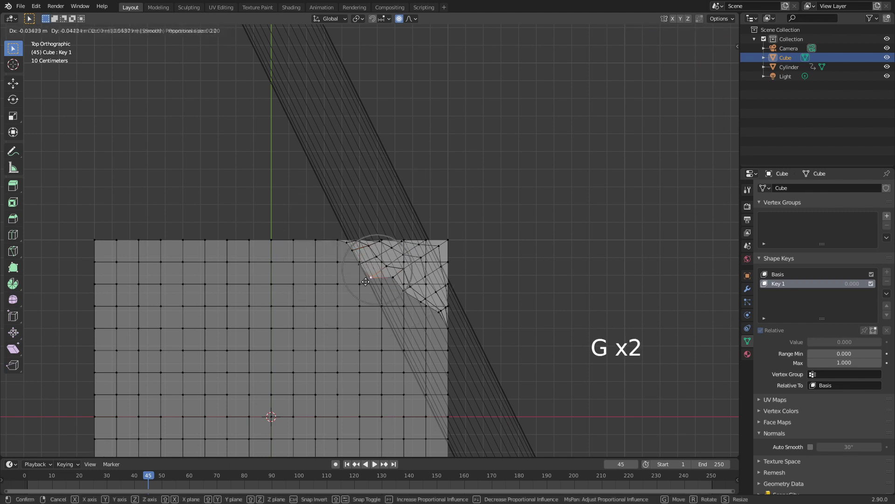
pyautogui.click(391, 286)
pyautogui.press('g')
pyautogui.click(379, 312)
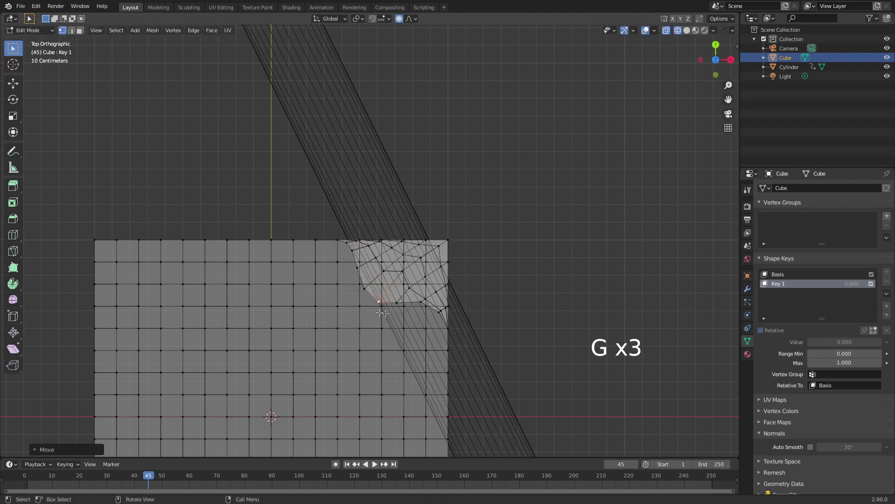
pyautogui.press('g')
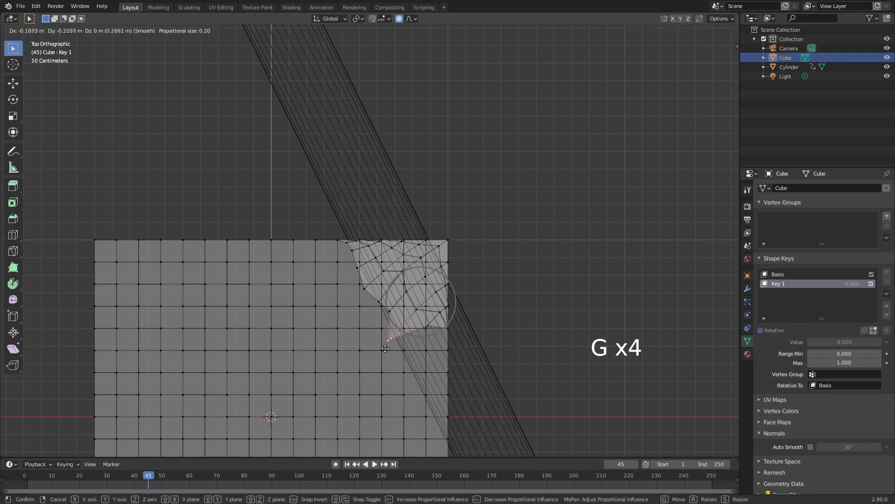
pyautogui.click(389, 320)
pyautogui.click(379, 302)
pyautogui.press('g')
pyautogui.click(375, 321)
# Examine the dent around the rod from several angles in solid and wireframe shading.
pyautogui.moveTo(434, 344)
pyautogui.keyDown('shift'); pyautogui.mouseDown(button='middle')
pyautogui.moveTo(433, 257)
pyautogui.moveTo(396, 189)
pyautogui.mouseUp(button='middle'); pyautogui.keyUp('shift')
pyautogui.scroll(-3, 428, 341)
pyautogui.press('z')
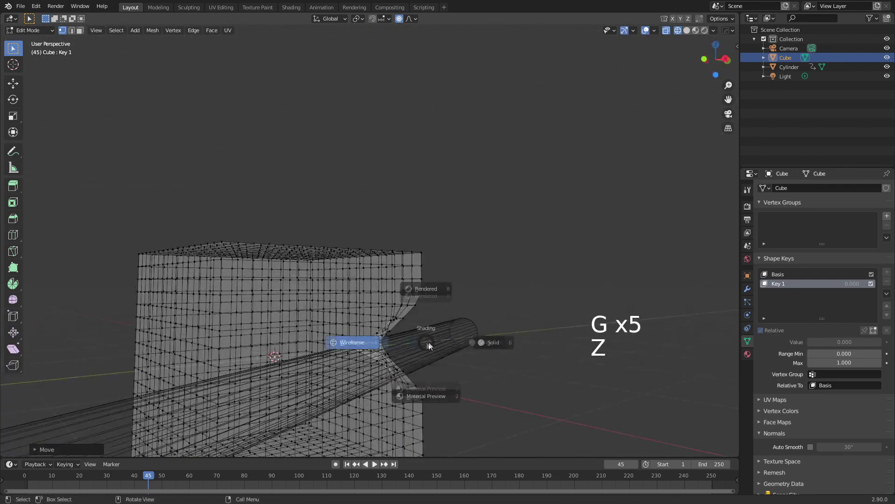
pyautogui.click(490, 342)
pyautogui.moveTo(429, 348); pyautogui.dragTo(430, 353, button='middle')
pyautogui.press('z')
pyautogui.click(378, 358)
pyautogui.moveTo(378, 366)
pyautogui.mouseDown(button='middle')
pyautogui.moveTo(339, 374)
pyautogui.moveTo(360, 345)
pyautogui.moveTo(333, 359)
pyautogui.mouseUp(button='middle')
pyautogui.press('z')
pyautogui.click(385, 374)
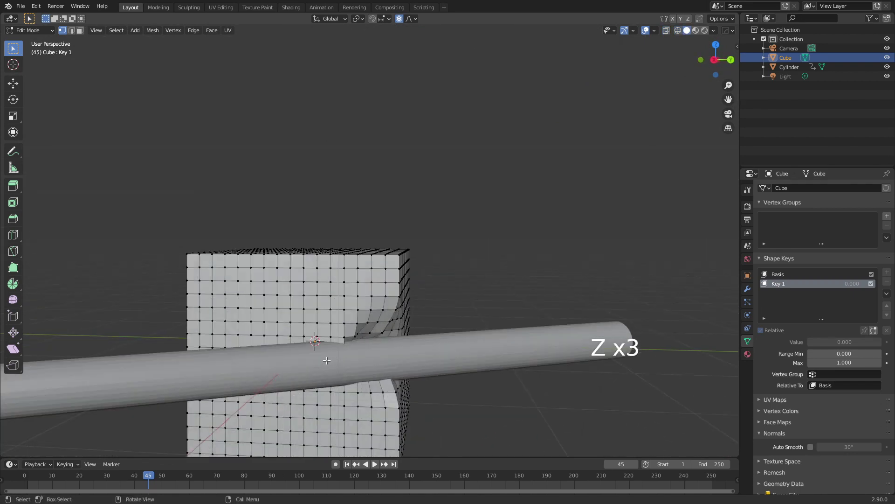
# In top wireframe view, move a vertex farther along the cube's side face inward past the rod.
pyautogui.press('KP_7')
pyautogui.press('z')
pyautogui.click(257, 353)
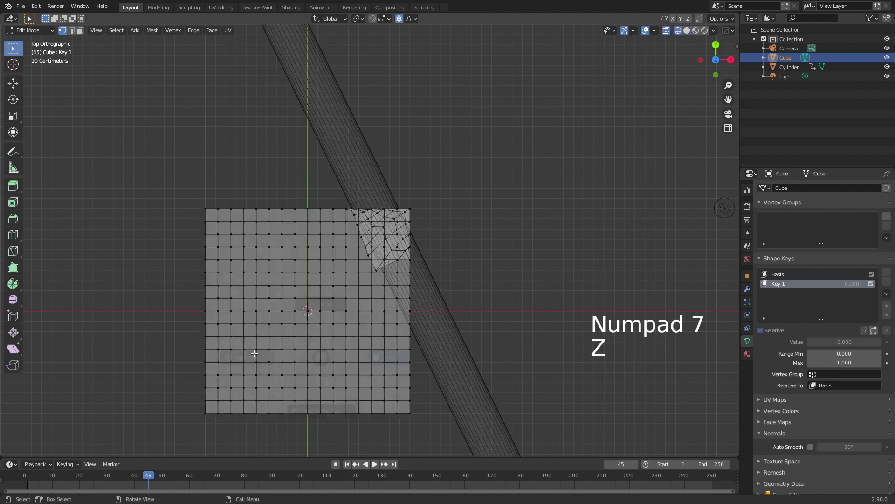
pyautogui.scroll(4, 406, 304)
pyautogui.keyDown('shift'); pyautogui.moveTo(424, 316); pyautogui.dragTo(419, 239, button='middle'); pyautogui.keyUp('shift')
pyautogui.press('g')
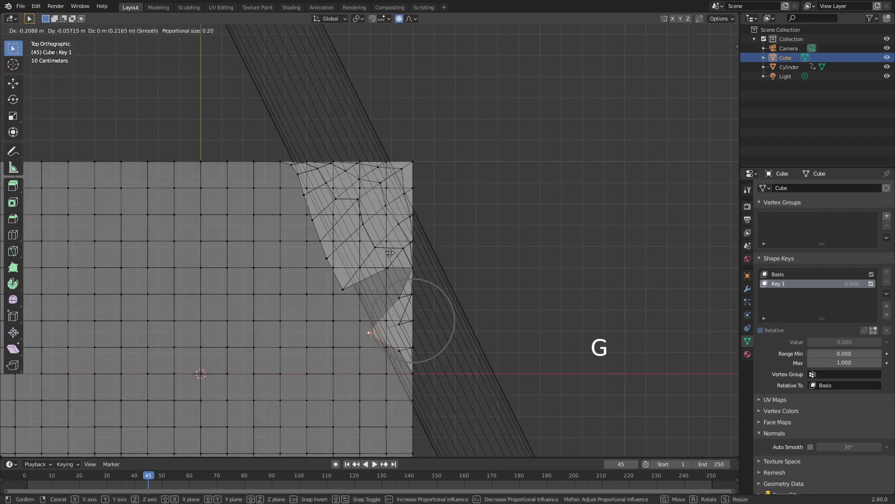
pyautogui.click(390, 253)
# Select the vertex still inside the rod and move it inward from the top view with a larger proportional radius.
pyautogui.moveTo(439, 266); pyautogui.dragTo(415, 355, button='middle')
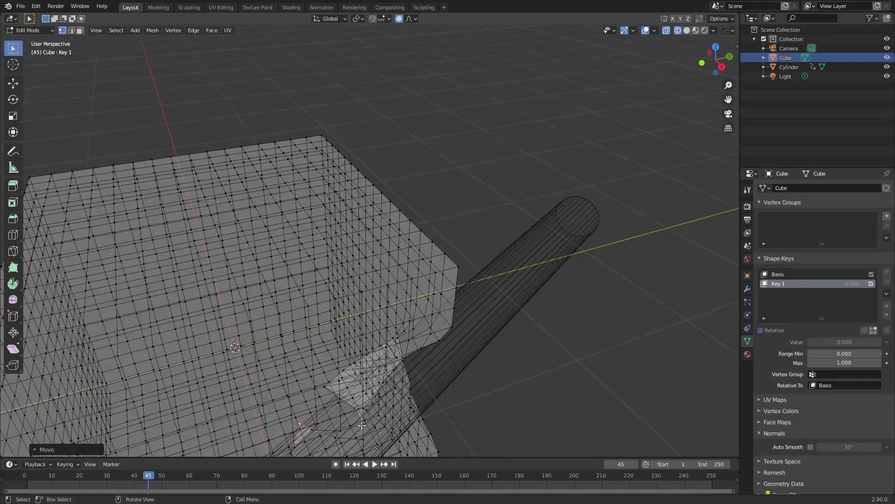
pyautogui.keyDown('shift'); pyautogui.moveTo(362, 425); pyautogui.dragTo(372, 354, button='middle'); pyautogui.keyUp('shift')
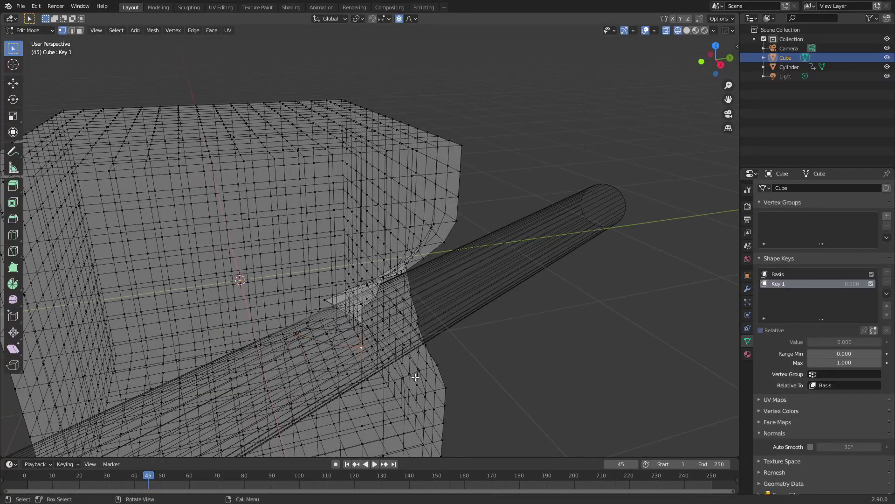
pyautogui.press('KP_7')
pyautogui.press('g')
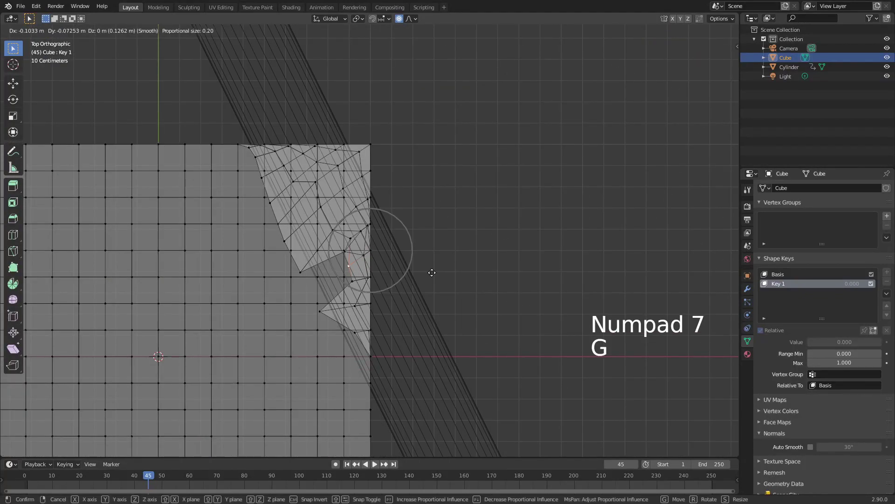
pyautogui.scroll(-4, 405, 289)
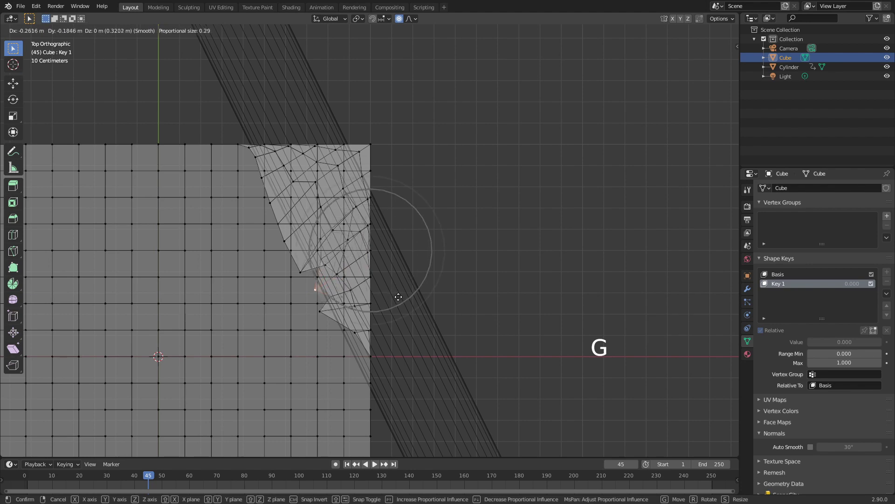
pyautogui.click(396, 304)
# Inspect the dented mesh, return to Object Mode and raise Key 1's value to 1.000.
pyautogui.press('Tab')
pyautogui.press('Tab')
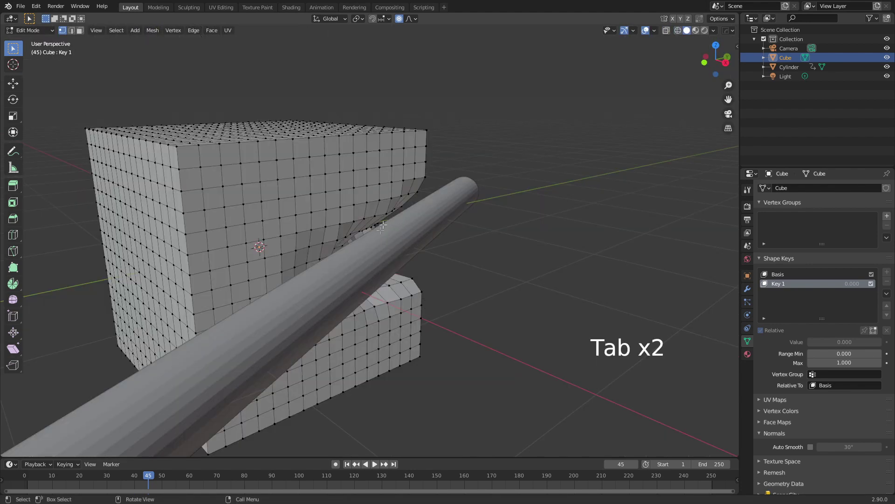
pyautogui.moveTo(399, 281); pyautogui.dragTo(443, 265, button='middle')
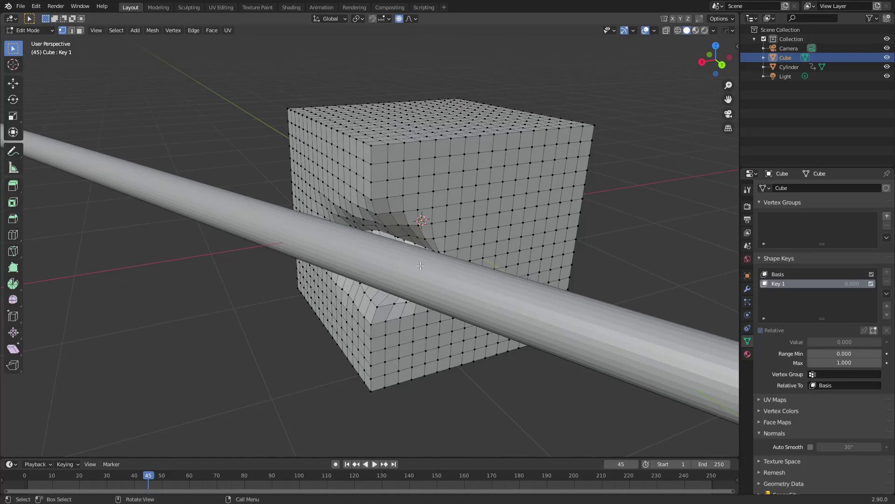
pyautogui.press('Tab')
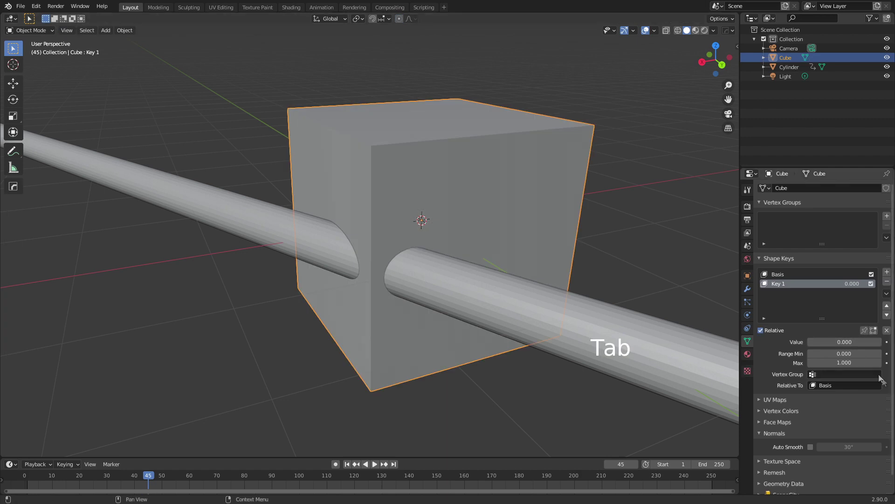
pyautogui.moveTo(829, 343); pyautogui.dragTo(879, 343)
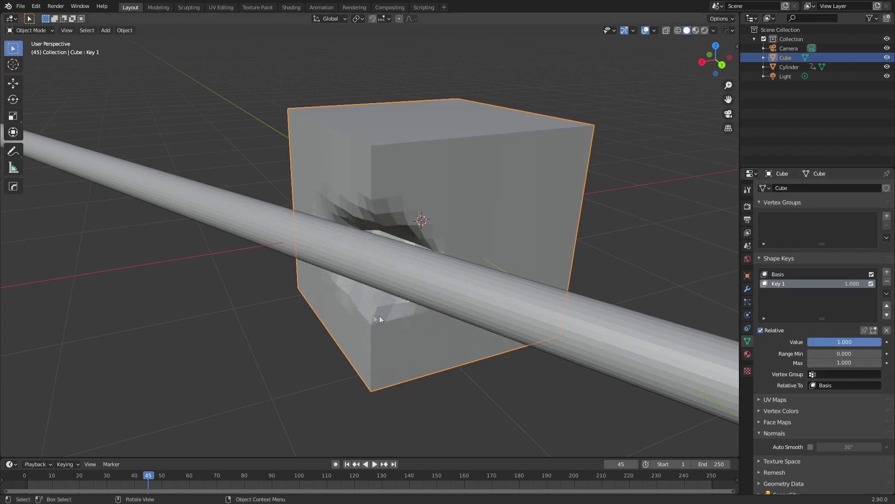
pyautogui.moveTo(379, 316); pyautogui.dragTo(446, 205, button='middle')
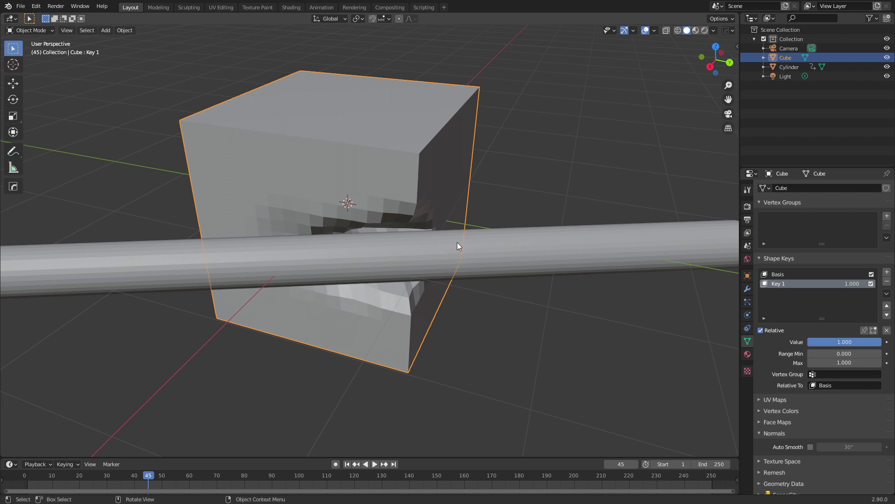
# Shade the cube smooth and enable Auto Smooth with an angle of 60°.
pyautogui.rightClick(457, 242)
pyautogui.click(457, 242)
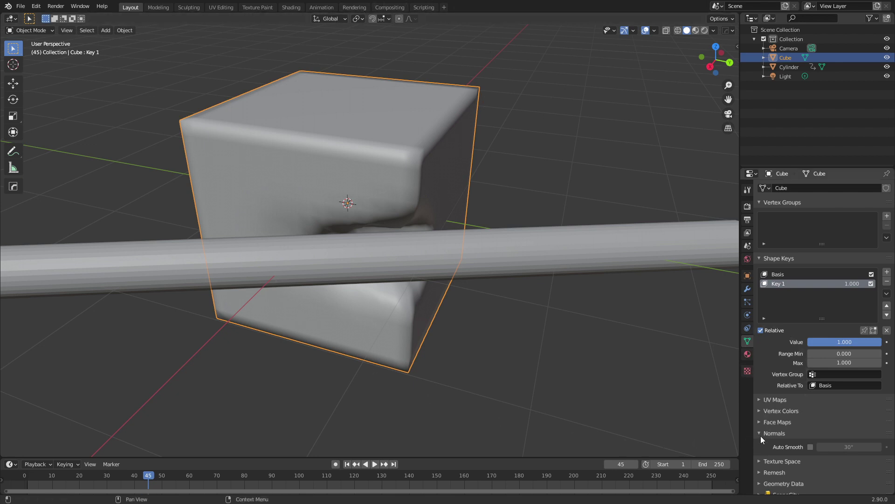
pyautogui.click(810, 447)
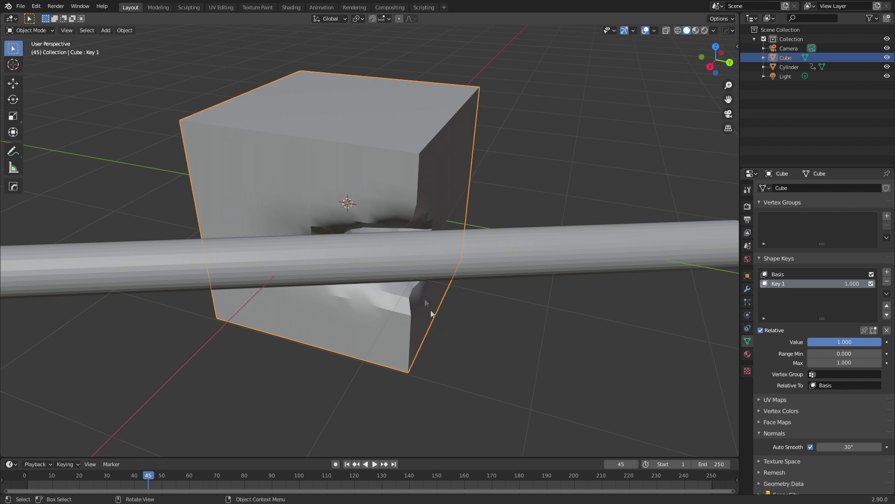
pyautogui.moveTo(854, 448); pyautogui.dragTo(874, 448)
pyautogui.click(849, 448)
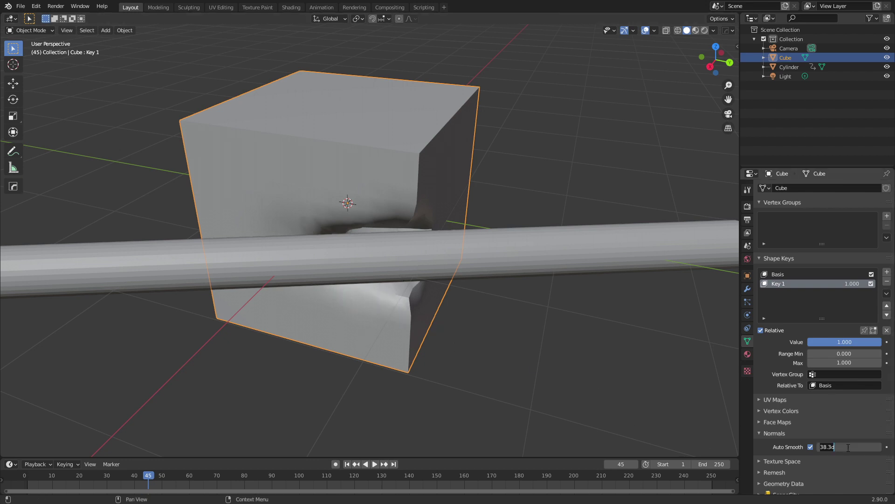
pyautogui.write('60')
pyautogui.press('Return')
# Inspect the smoothed dent and scrub through the timeline to frame 43 to check the rod against it.
pyautogui.moveTo(499, 295); pyautogui.dragTo(408, 230, button='middle')
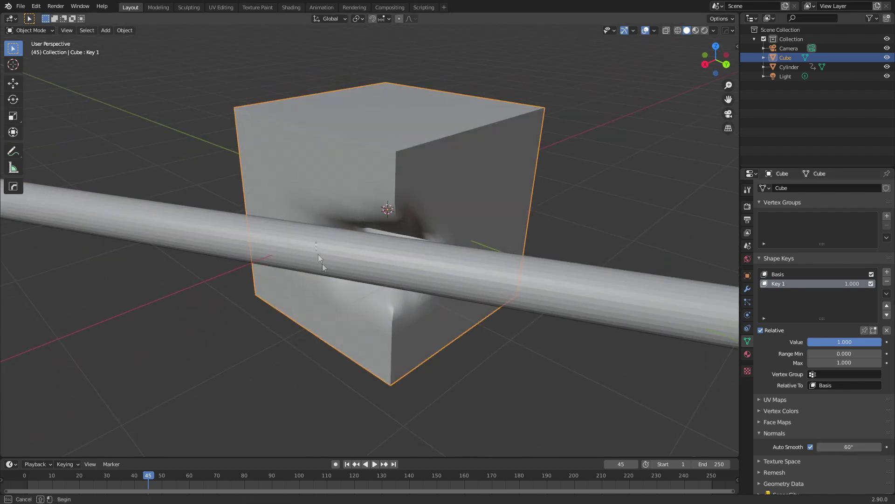
pyautogui.keyDown('shift'); pyautogui.moveTo(318, 254); pyautogui.dragTo(332, 289); pyautogui.keyUp('shift')
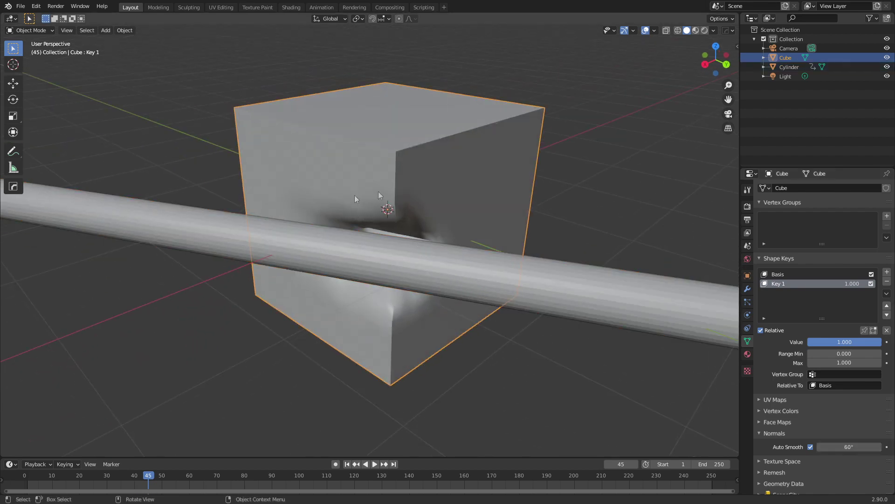
pyautogui.moveTo(243, 343); pyautogui.dragTo(387, 354, button='middle')
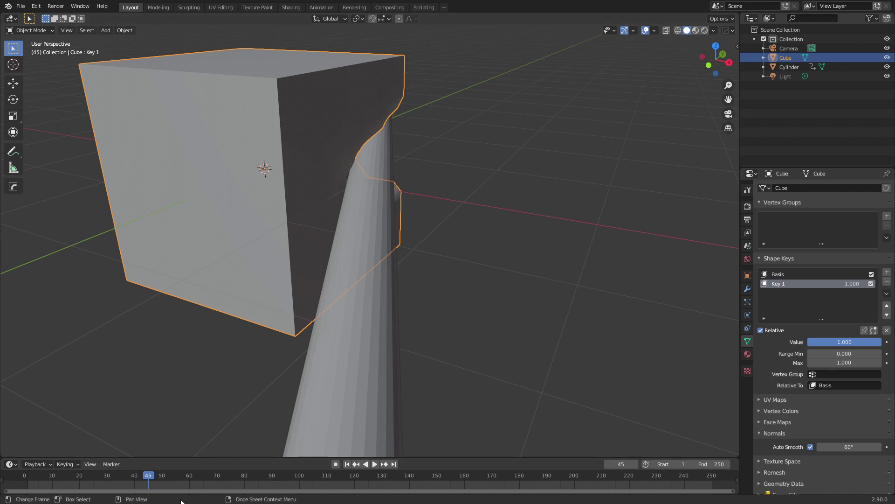
pyautogui.moveTo(154, 480); pyautogui.dragTo(34, 480)
pyautogui.scroll(-1, 334, 270)
pyautogui.moveTo(336, 276); pyautogui.dragTo(313, 252, button='middle')
pyautogui.moveTo(29, 485); pyautogui.dragTo(142, 492)
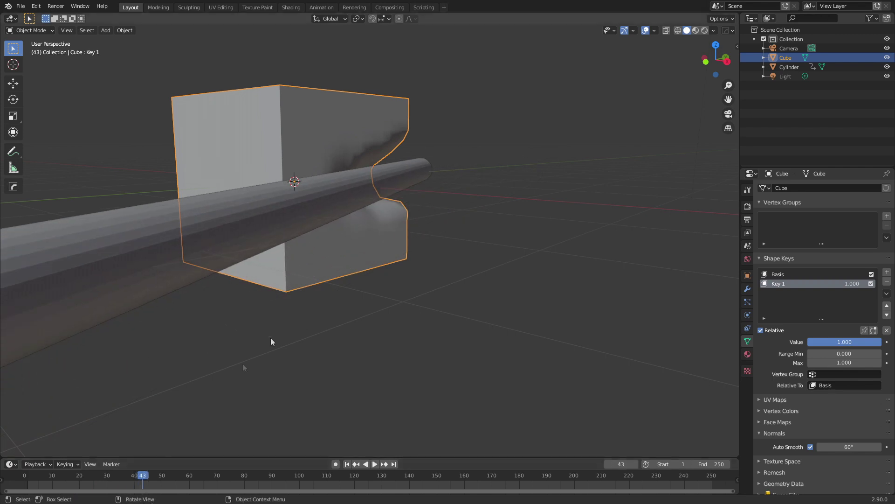
# Select the rod, enlarge the timeline and set its keyframe interpolation to Bounce.
pyautogui.click(239, 242)
pyautogui.moveTo(239, 242); pyautogui.dragTo(215, 383, button='middle')
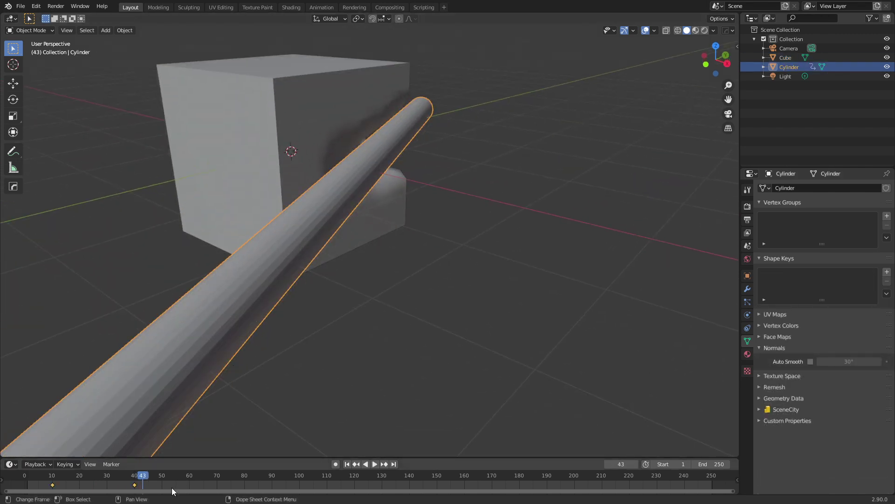
pyautogui.moveTo(167, 458); pyautogui.dragTo(171, 375)
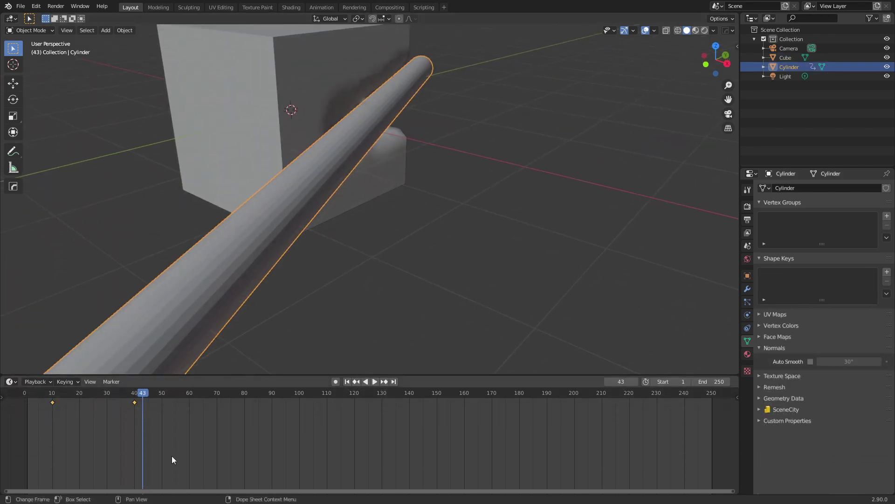
pyautogui.press('t')
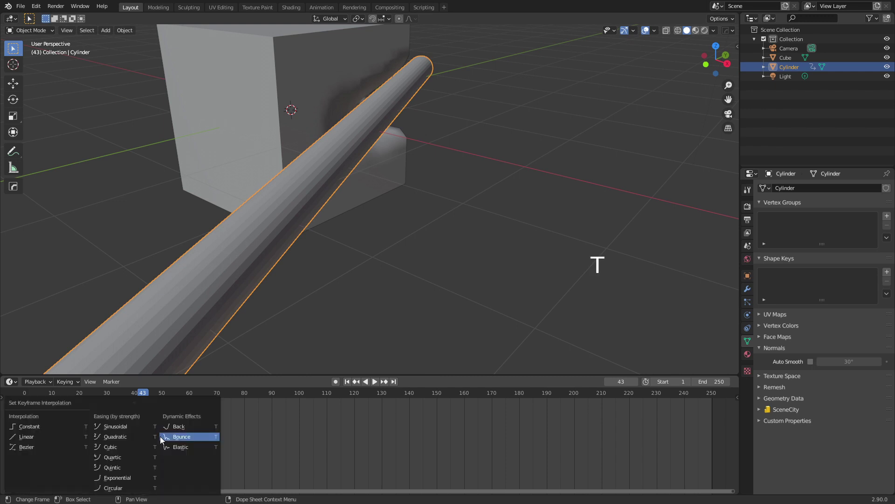
pyautogui.click(189, 439)
# Play the animation from the first frame to review the rod's bounce, and stop playback.
pyautogui.hotkey('shift', 'Left')
pyautogui.press('space')
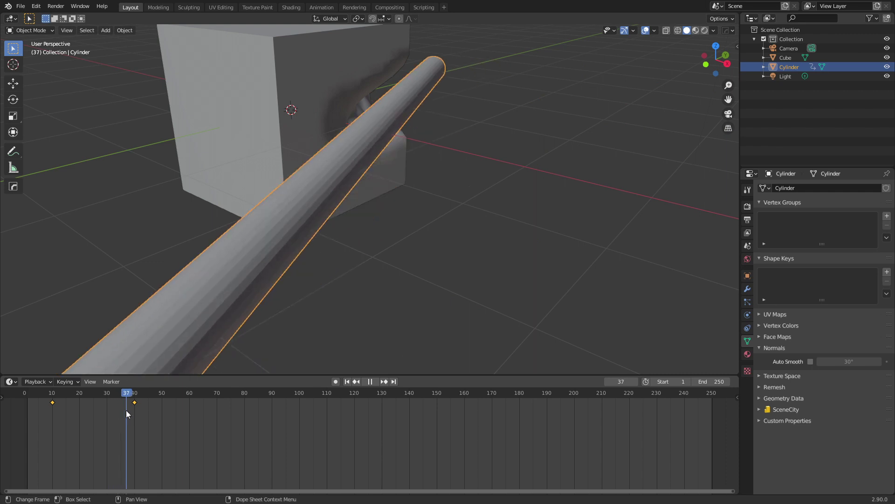
pyautogui.press('space')
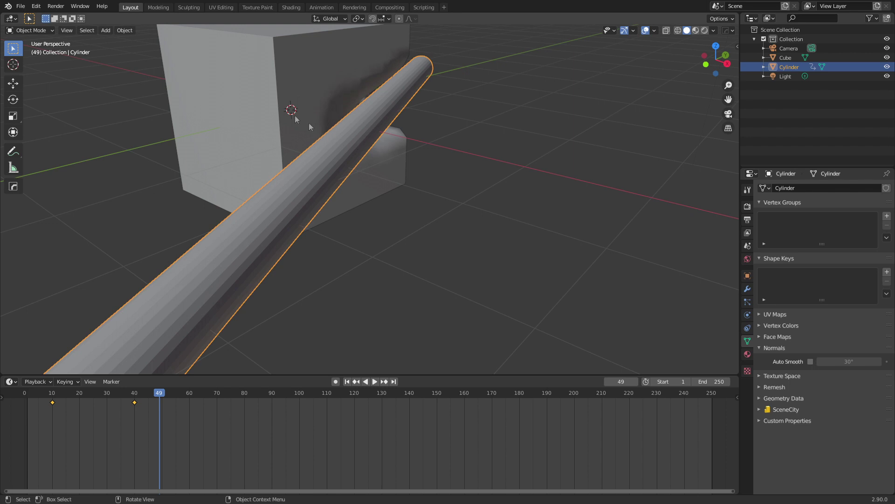
# Go to frame 21, where the rod hits the cube, and keyframe the cube's Key 1 shape key value at 1.000.
pyautogui.keyDown('shift'); pyautogui.moveTo(269, 256); pyautogui.dragTo(301, 314, button='middle'); pyautogui.keyUp('shift')
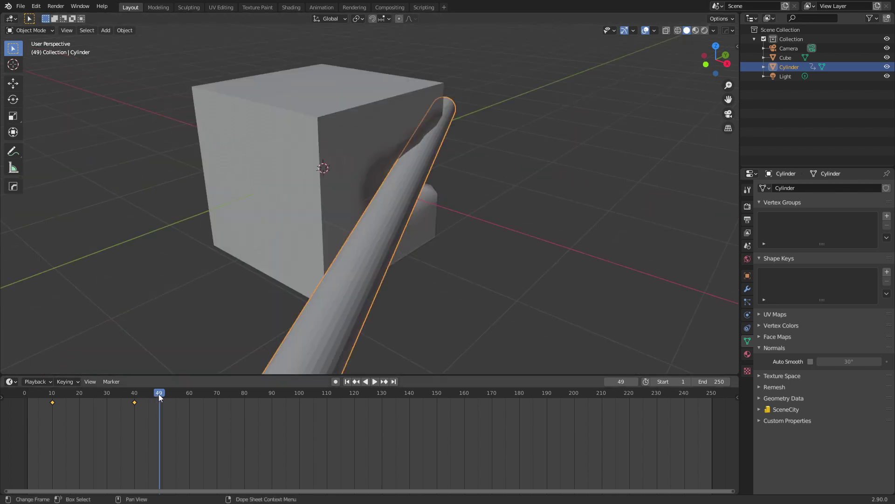
pyautogui.moveTo(159, 397); pyautogui.dragTo(83, 394)
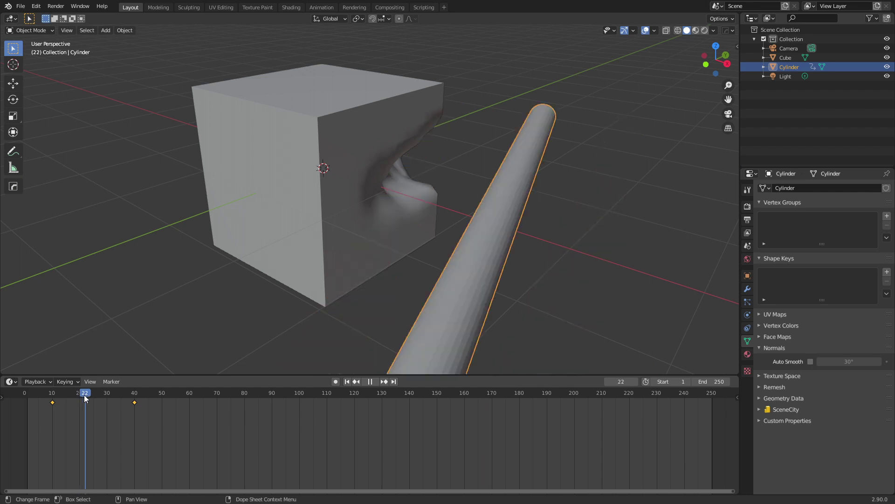
pyautogui.press('Left')
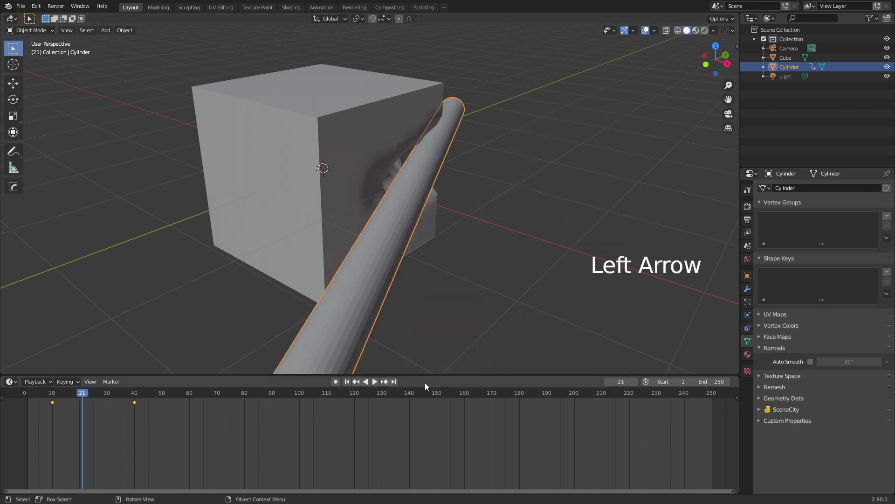
pyautogui.click(331, 96)
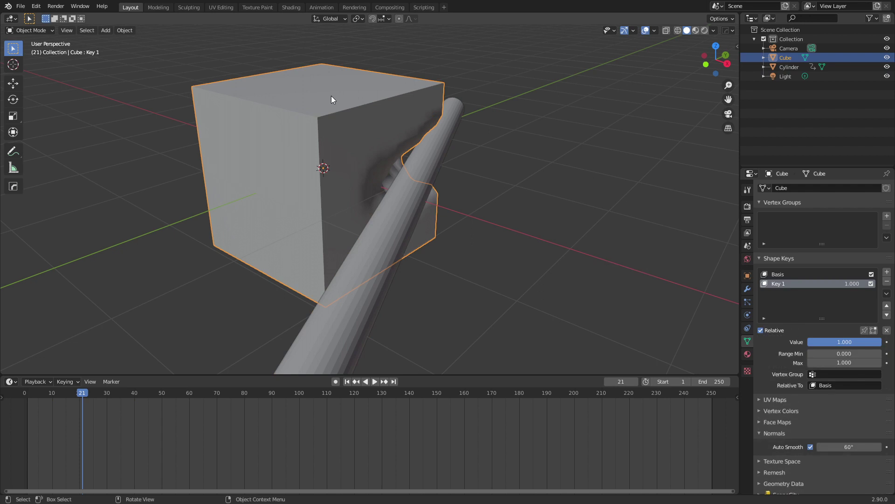
pyautogui.rightClick(842, 342)
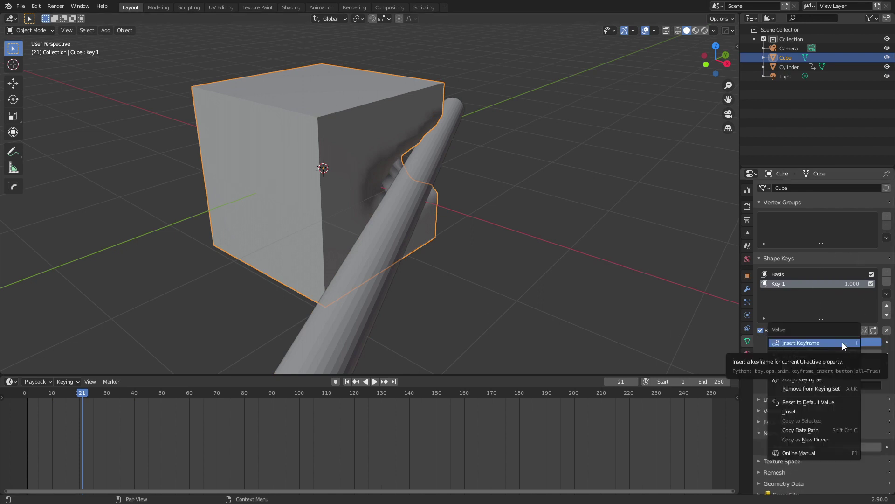
pyautogui.click(842, 342)
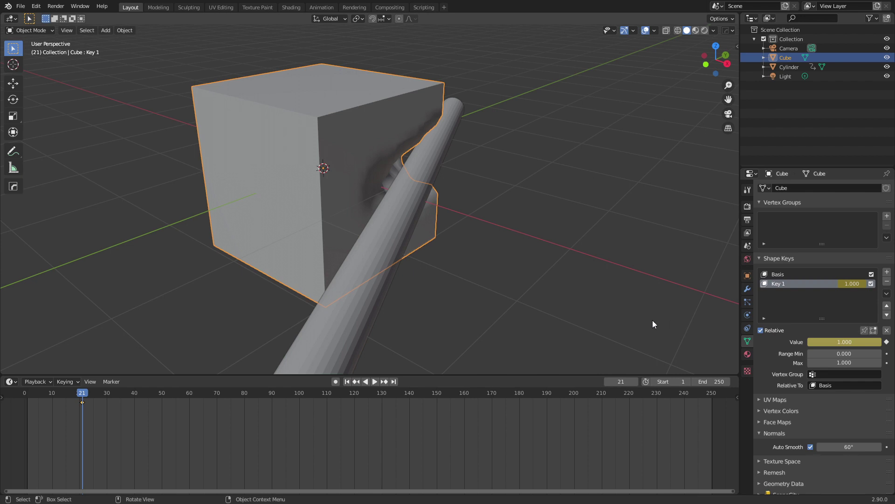
# Keyframe the Key 1 value at 0.000 on frame 20 and scrub the timeline to frame 38 to check the dent's timing.
pyautogui.press('Left')
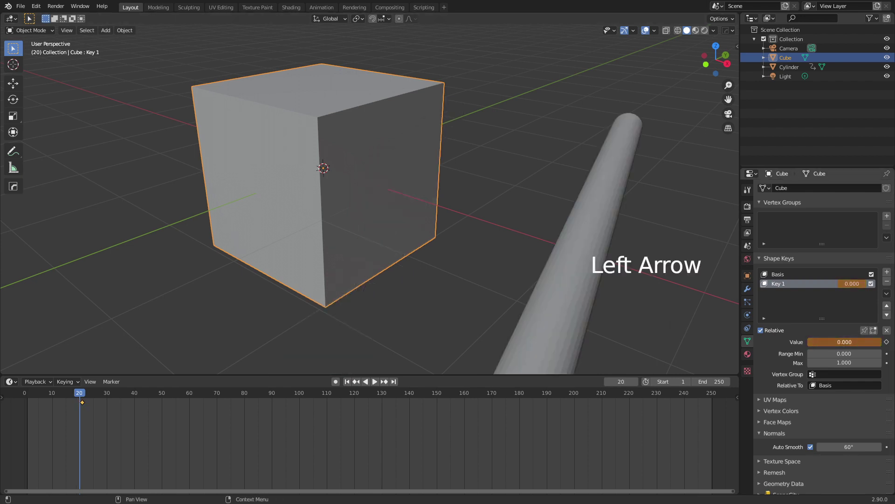
pyautogui.rightClick(844, 343)
pyautogui.click(844, 342)
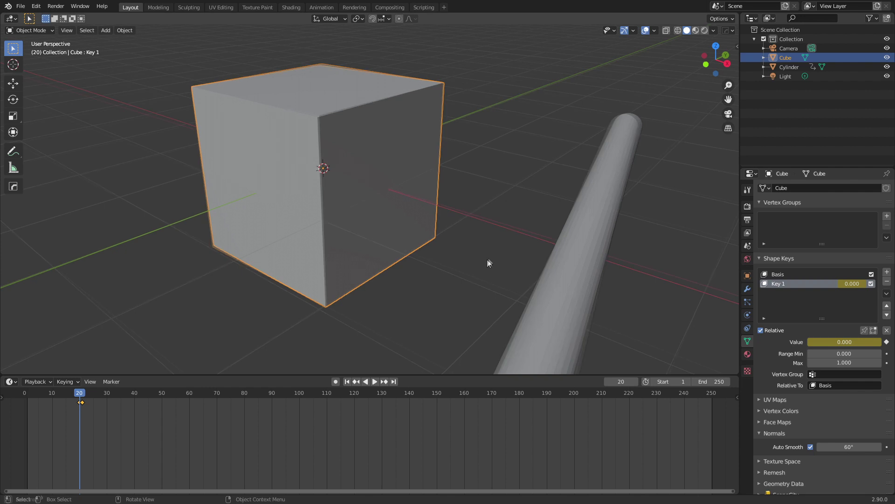
pyautogui.moveTo(486, 259); pyautogui.dragTo(489, 254, button='middle')
pyautogui.moveTo(78, 394); pyautogui.dragTo(132, 402)
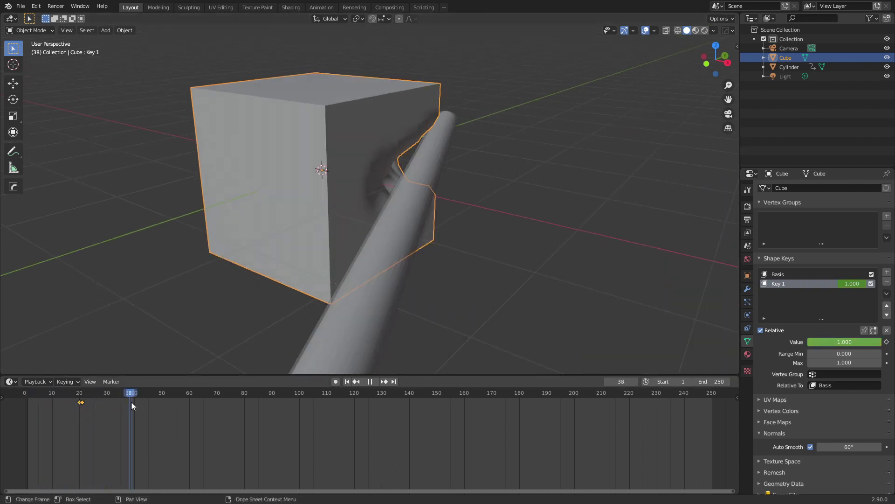